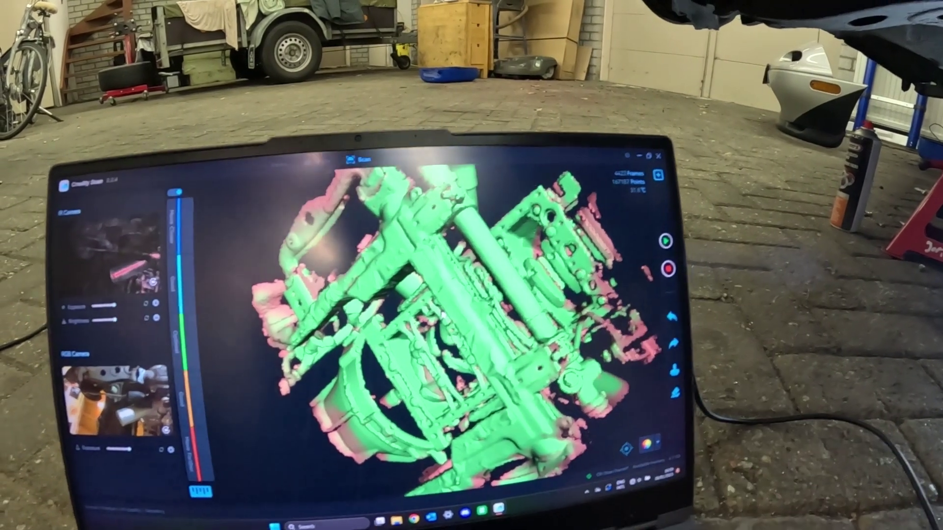
Examine the underbody scan from several angles and inspect the open crankcase area up close
{"action": "left_click_drag", "start_coordinate": [444, 315], "coordinate": [456, 351]}
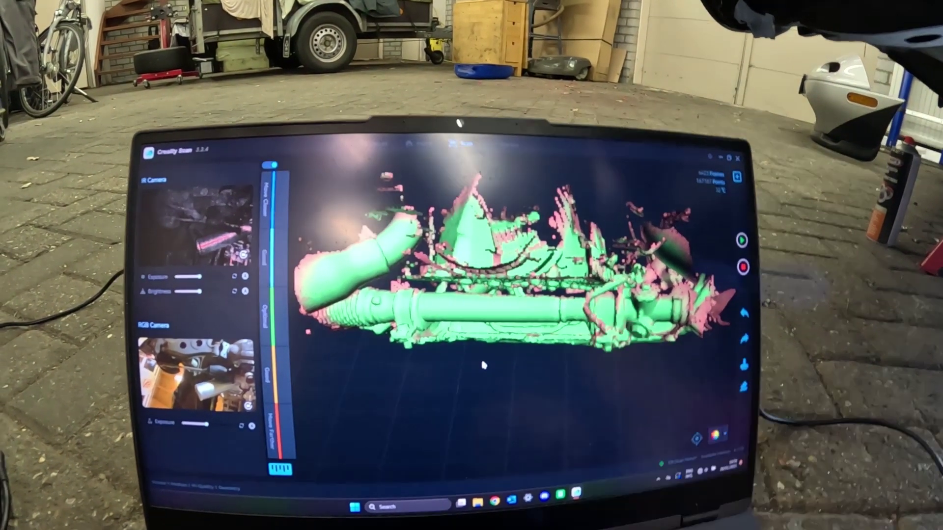
{"action": "left_click_drag", "start_coordinate": [473, 364], "coordinate": [525, 180]}
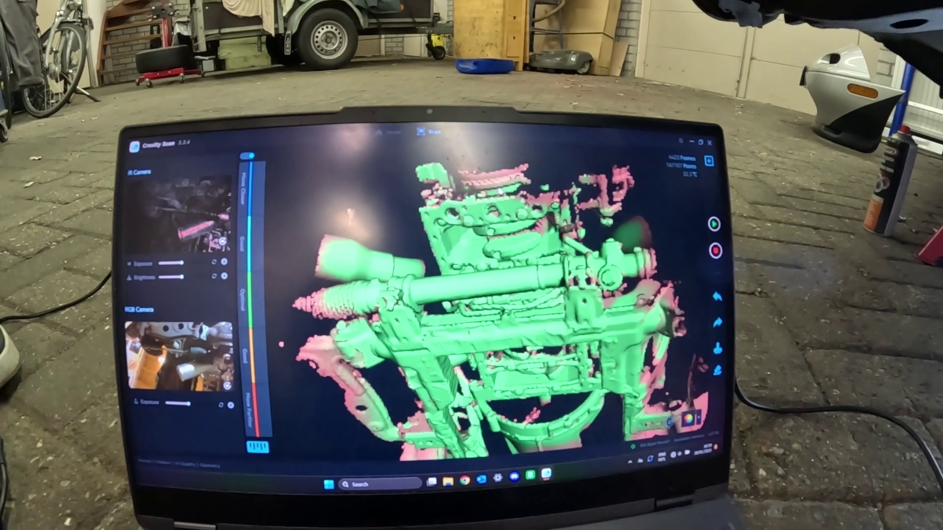
{"action": "left_click_drag", "start_coordinate": [500, 191], "coordinate": [508, 299]}
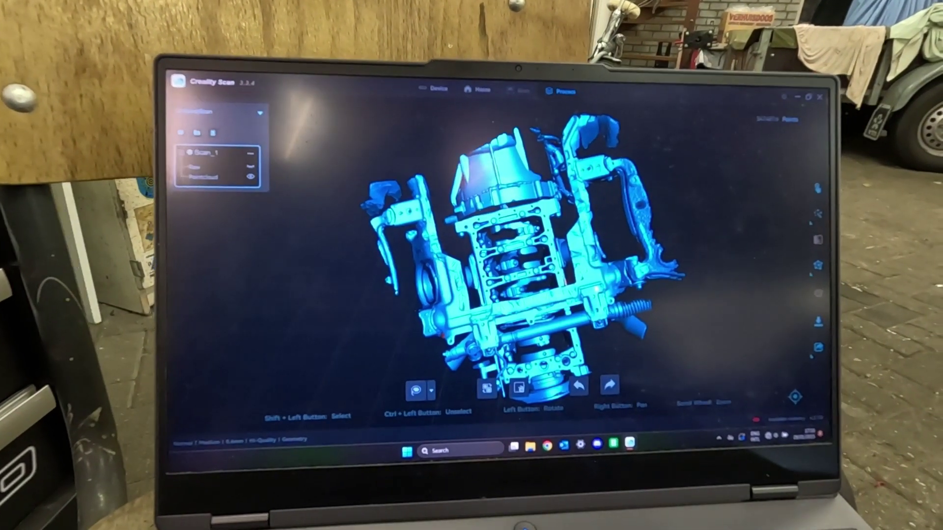
{"action": "scroll", "coordinate": [633, 295], "scroll_direction": "up", "scroll_amount": 5}
{"action": "scroll", "coordinate": [608, 280], "scroll_direction": "up", "scroll_amount": 5}
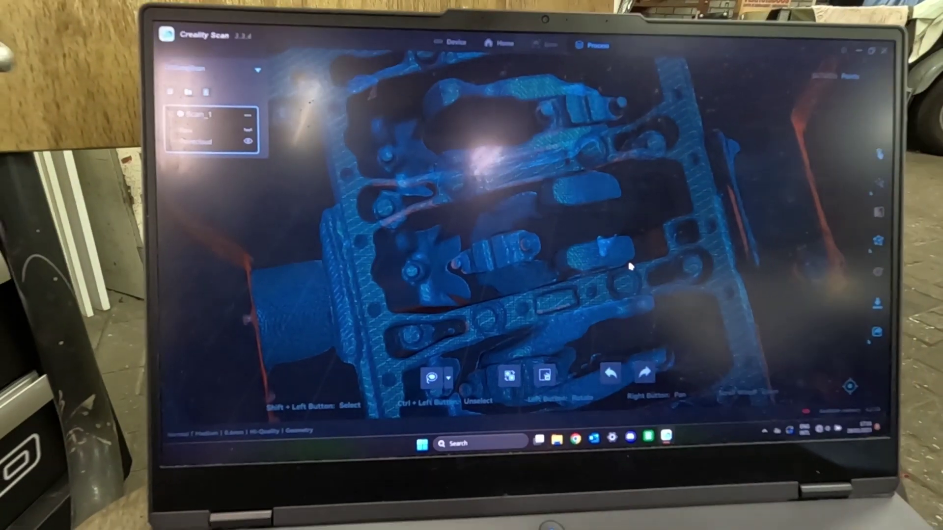
{"action": "scroll", "coordinate": [624, 259], "scroll_direction": "down", "scroll_amount": 5}
{"action": "scroll", "coordinate": [617, 273], "scroll_direction": "down", "scroll_amount": 5}
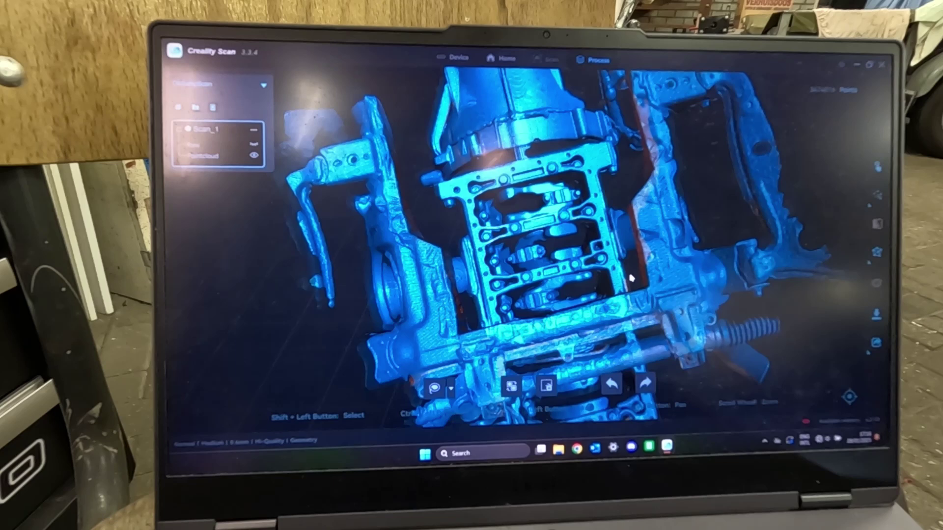
{"action": "scroll", "coordinate": [636, 288], "scroll_direction": "down", "scroll_amount": 2}
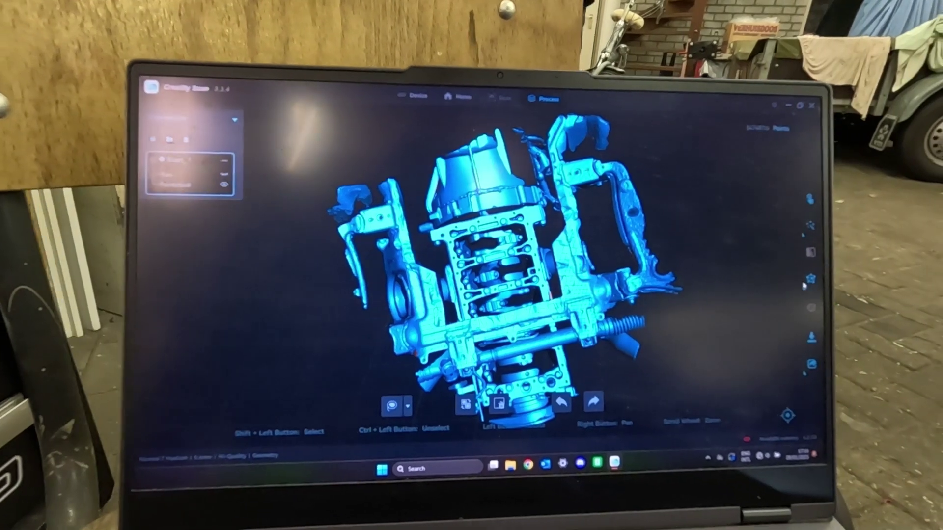
Bring up the mesh settings for the scanned point cloud
{"action": "mouse_move", "coordinate": [842, 288]}
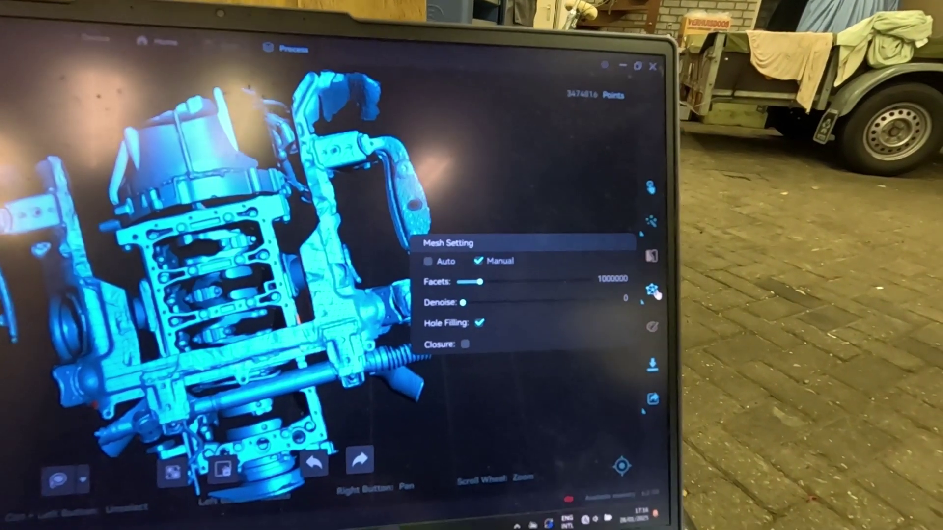
{"action": "left_click", "coordinate": [653, 291]}
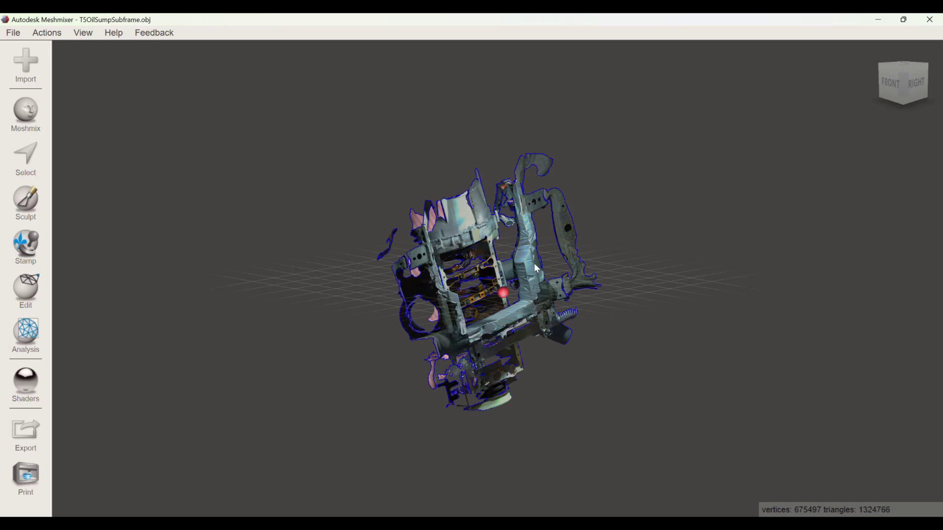
Transform the subframe mesh in World Frame coordinates, moving it up about 32 mm
{"action": "right_click_drag", "start_coordinate": [835, 167], "coordinate": [668, 123]}
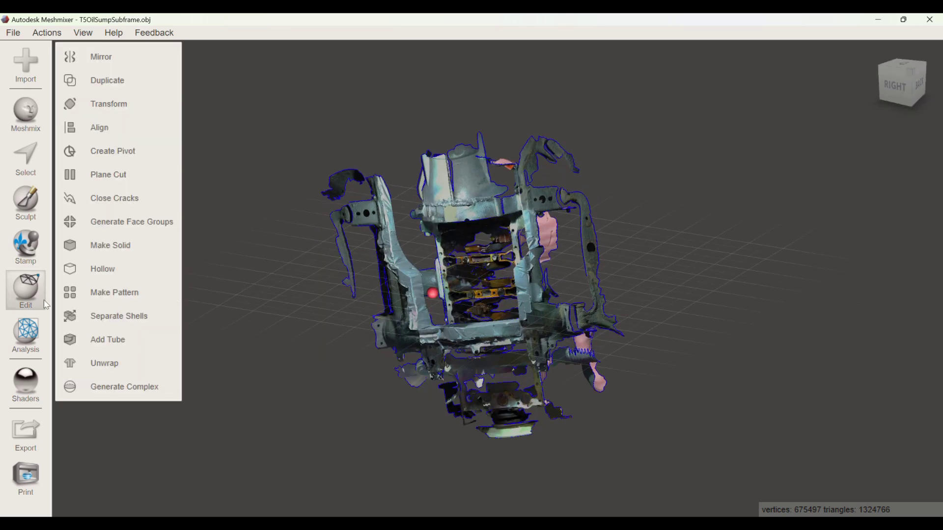
{"action": "left_click", "coordinate": [134, 109]}
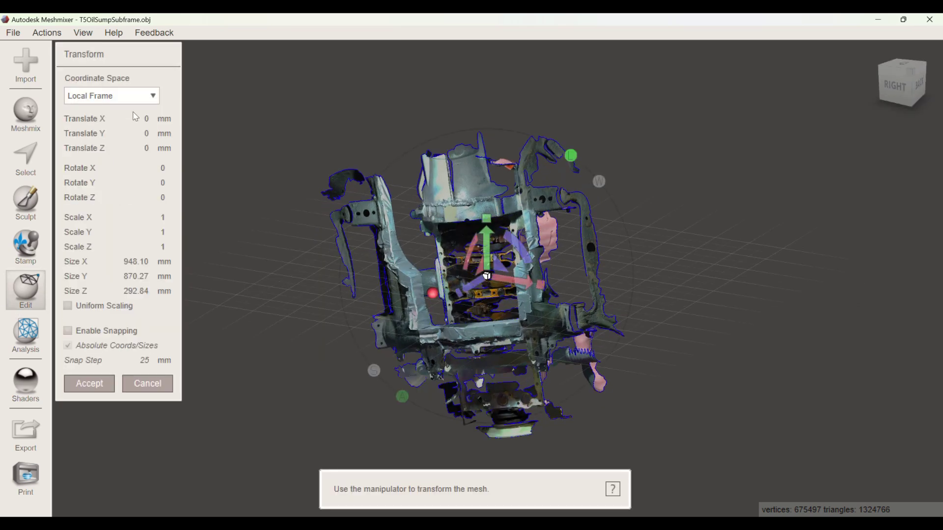
{"action": "right_click_drag", "start_coordinate": [326, 123], "coordinate": [299, 120]}
{"action": "left_click", "coordinate": [151, 98]}
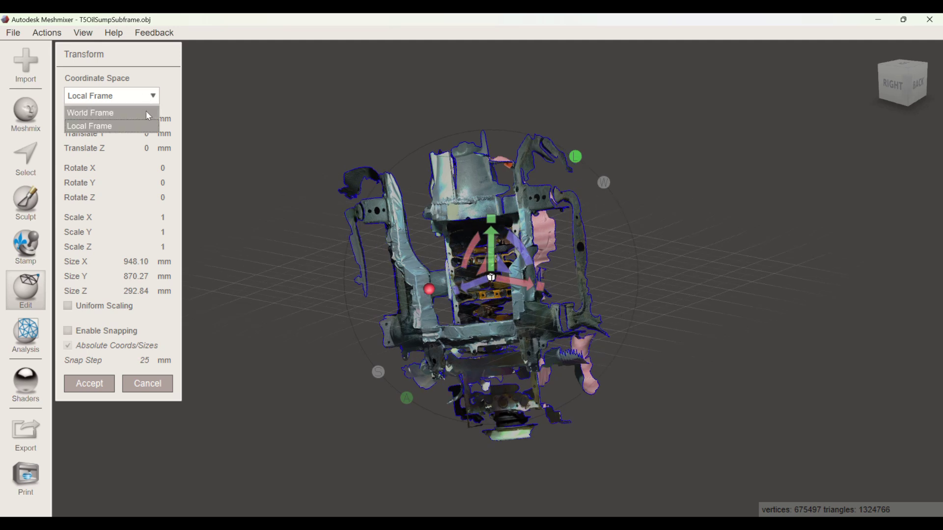
{"action": "left_click", "coordinate": [146, 112]}
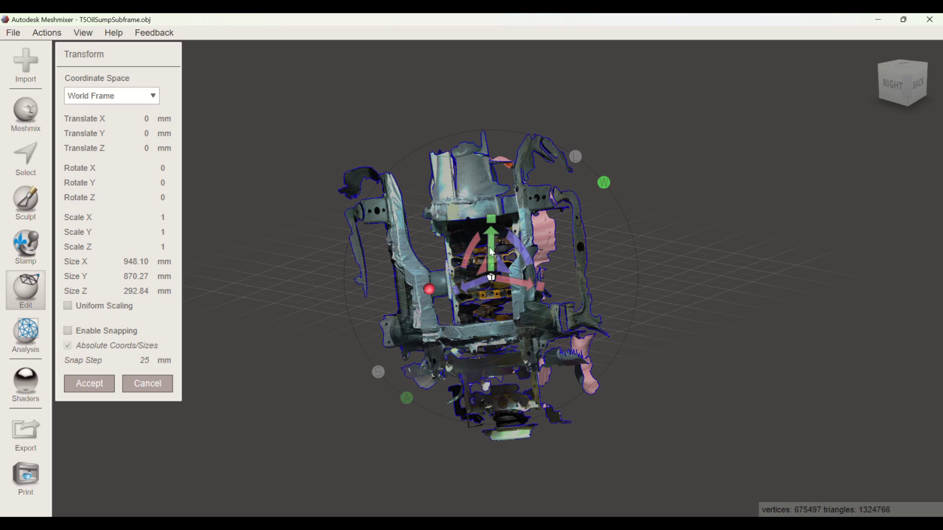
{"action": "left_click_drag", "start_coordinate": [492, 240], "coordinate": [490, 264]}
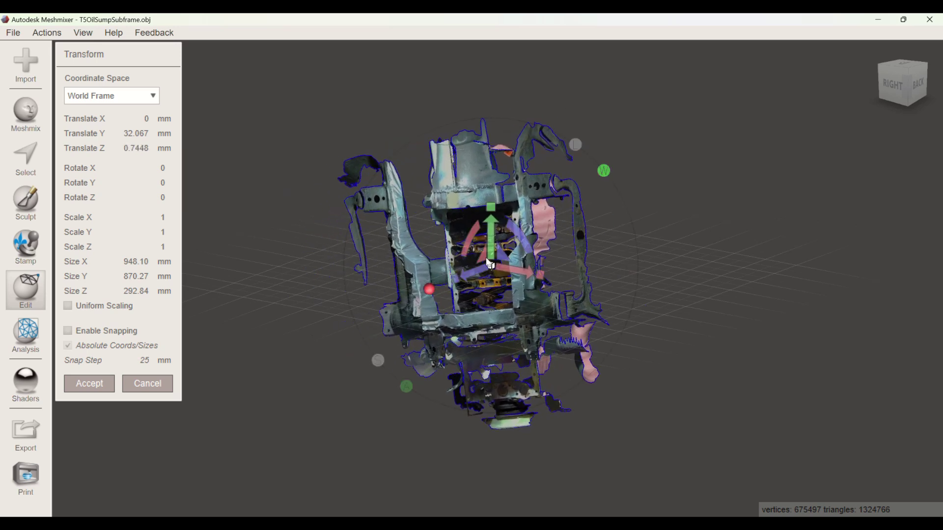
Rotate the mesh about the X axis by about -78 degrees so it lies parallel to the ground grid
{"action": "left_click", "coordinate": [897, 83]}
{"action": "right_click_drag", "start_coordinate": [652, 201], "coordinate": [472, 242]}
{"action": "left_click_drag", "start_coordinate": [469, 264], "coordinate": [563, 285]}
{"action": "right_click_drag", "start_coordinate": [563, 285], "coordinate": [715, 352]}
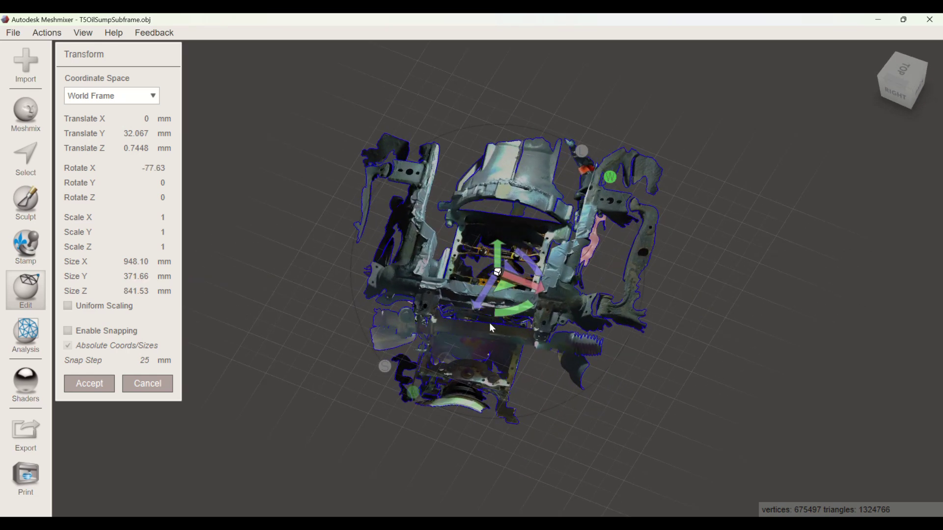
Rotate the mesh about the vertical axis until the engine block is square to the grid in the top view
{"action": "left_click_drag", "start_coordinate": [530, 307], "coordinate": [493, 317]}
{"action": "left_click", "coordinate": [906, 70]}
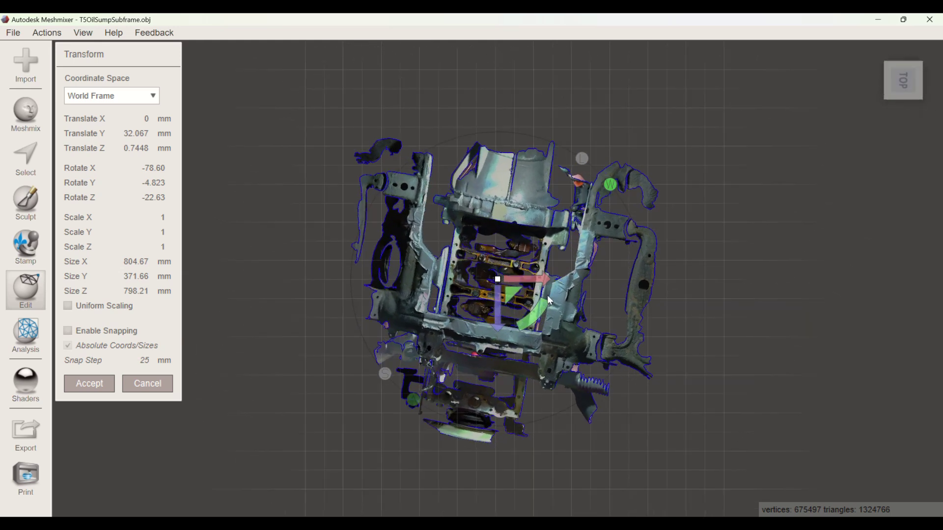
{"action": "left_click_drag", "start_coordinate": [549, 310], "coordinate": [788, 459]}
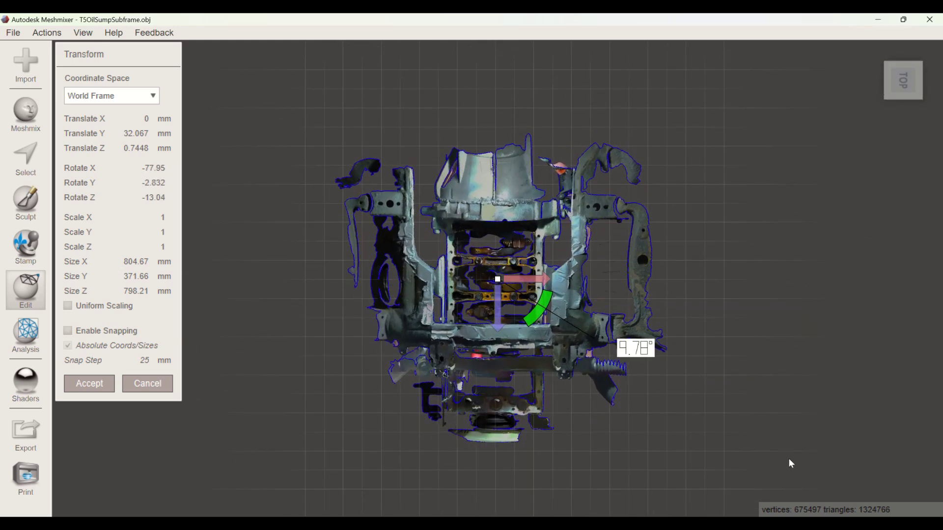
Level the mesh by rotating it slightly in the right view and in the back view
{"action": "left_click", "coordinate": [903, 107]}
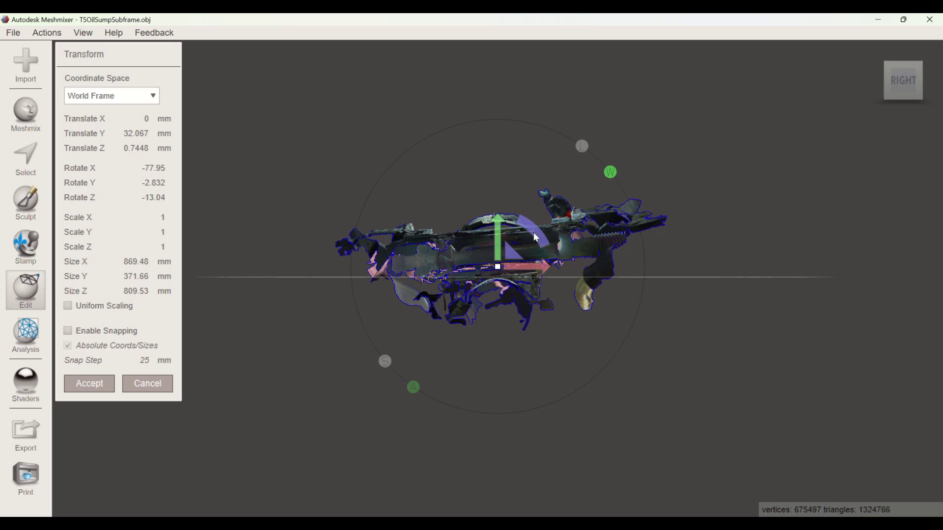
{"action": "left_click_drag", "start_coordinate": [533, 232], "coordinate": [705, 123]}
{"action": "left_click", "coordinate": [915, 95]}
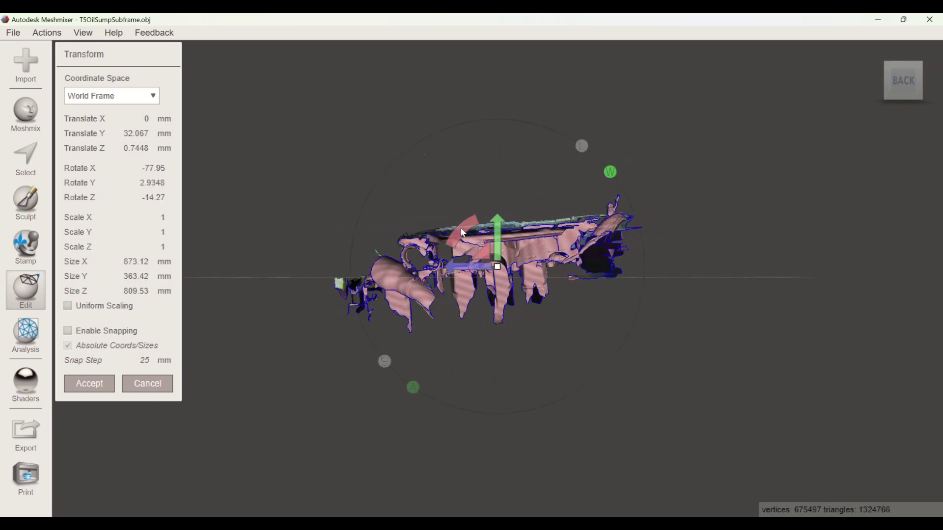
{"action": "left_click_drag", "start_coordinate": [460, 228], "coordinate": [318, 62]}
Lower the mesh to a Y translation of about -6.9 mm relative to the ground grid and accept the transform
{"action": "right_click_drag", "start_coordinate": [471, 148], "coordinate": [609, 216]}
{"action": "scroll", "coordinate": [579, 221], "scroll_direction": "up", "scroll_amount": 5}
{"action": "left_click_drag", "start_coordinate": [497, 233], "coordinate": [497, 259]}
{"action": "right_click_drag", "start_coordinate": [579, 228], "coordinate": [679, 249]}
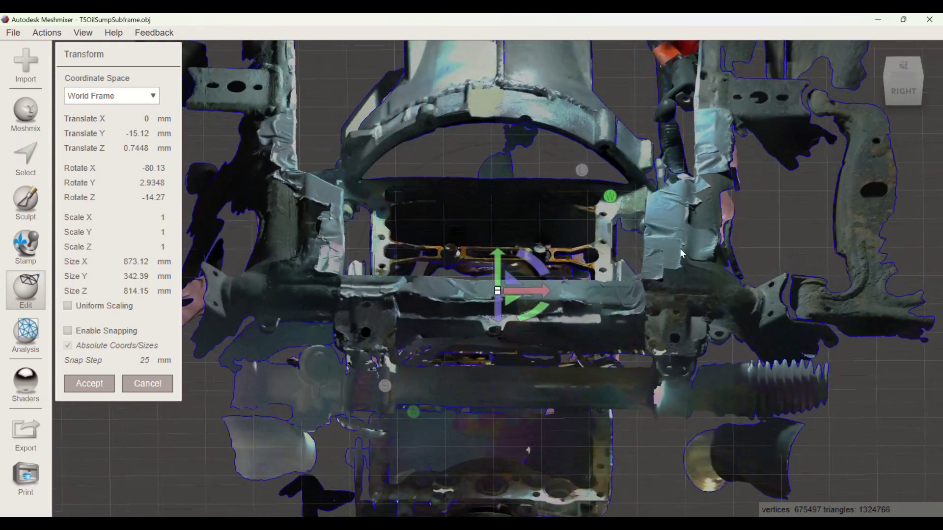
{"action": "left_click_drag", "start_coordinate": [500, 254], "coordinate": [504, 249]}
{"action": "scroll", "coordinate": [576, 219], "scroll_direction": "up", "scroll_amount": 3}
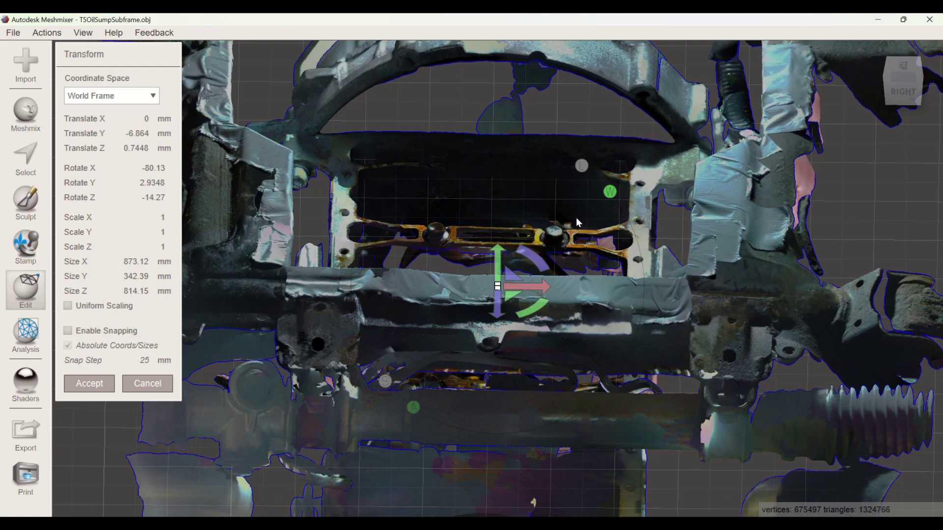
{"action": "right_click_drag", "start_coordinate": [576, 219], "coordinate": [740, 245]}
{"action": "scroll", "coordinate": [740, 245], "scroll_direction": "down", "scroll_amount": 6}
{"action": "left_click", "coordinate": [94, 386]}
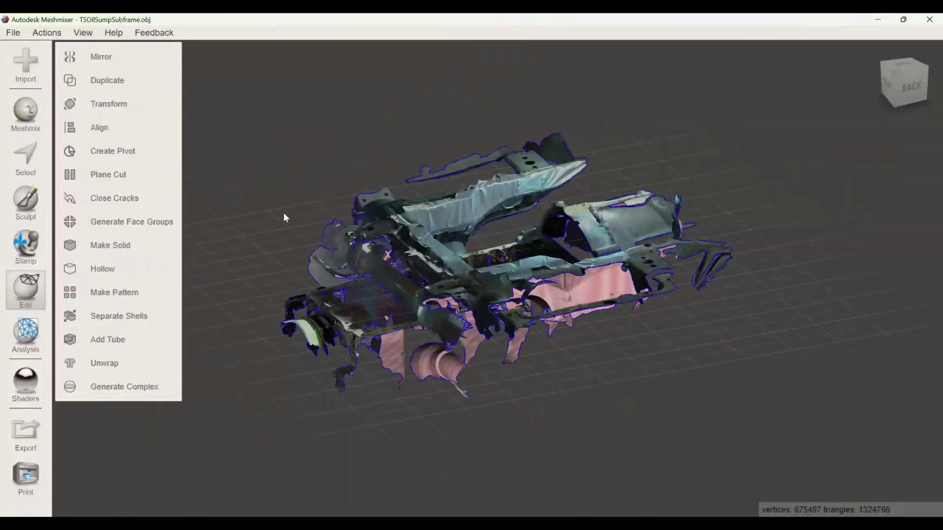
Lasso the outer part of the suspension arm beyond the ribbed boot in the right view and delete it
{"action": "right_click_drag", "start_coordinate": [311, 255], "coordinate": [549, 293]}
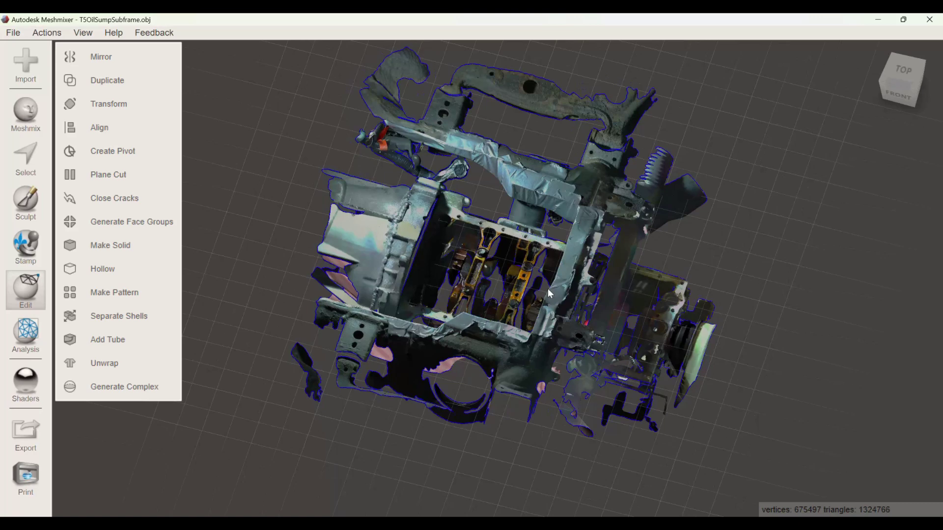
{"action": "left_click", "coordinate": [29, 164]}
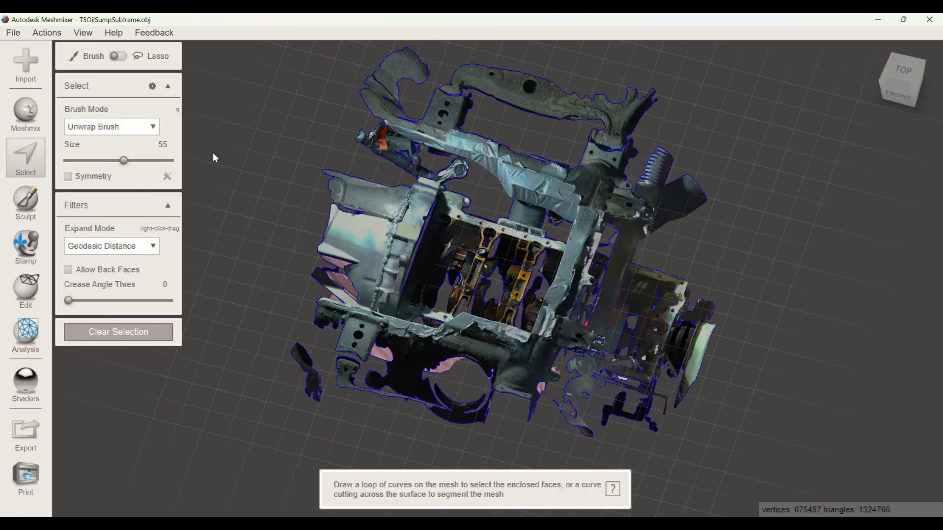
{"action": "right_click_drag", "start_coordinate": [767, 171], "coordinate": [536, 330]}
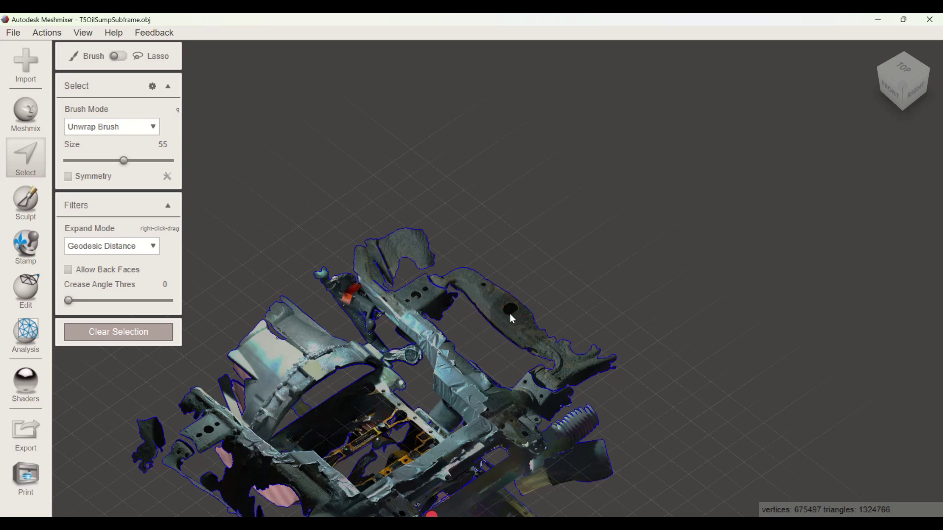
{"action": "right_click_drag", "start_coordinate": [524, 338], "coordinate": [570, 237]}
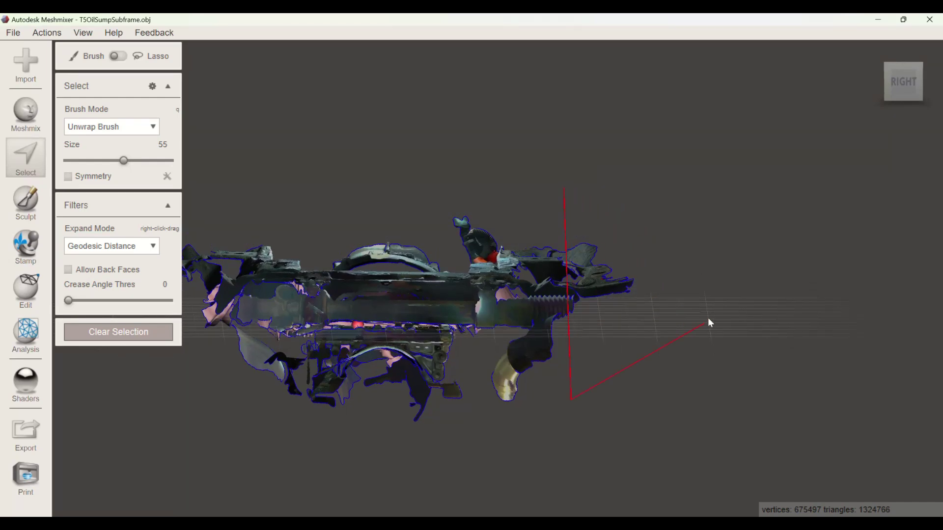
{"action": "left_click", "coordinate": [564, 187]}
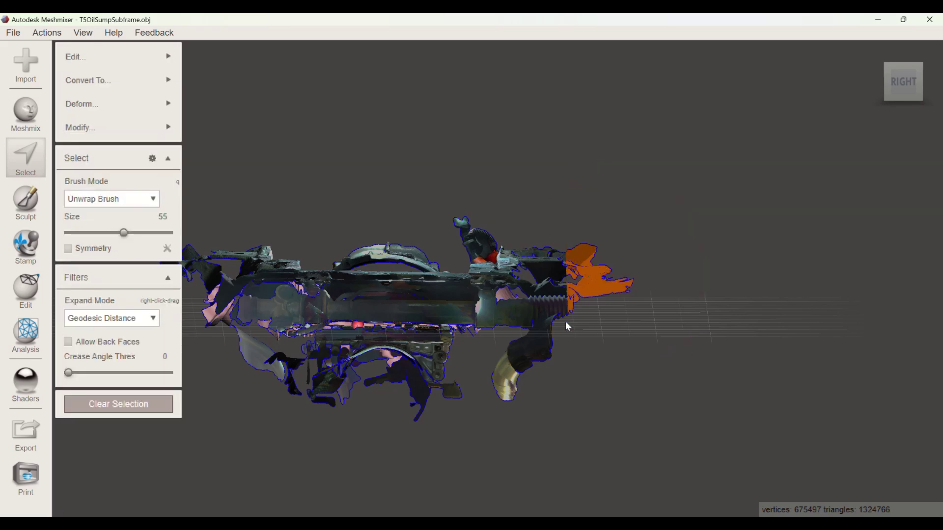
{"action": "mouse_move", "coordinate": [602, 204]}
{"action": "right_mouse_down"}
{"action": "mouse_move", "coordinate": [658, 261]}
{"action": "mouse_move", "coordinate": [732, 385]}
{"action": "mouse_move", "coordinate": [831, 427]}
{"action": "mouse_move", "coordinate": [840, 333]}
{"action": "mouse_move", "coordinate": [580, 283]}
{"action": "mouse_move", "coordinate": [562, 217]}
{"action": "mouse_move", "coordinate": [626, 268]}
{"action": "mouse_move", "coordinate": [711, 265]}
{"action": "mouse_move", "coordinate": [613, 243]}
{"action": "right_mouse_up"}
{"action": "key", "text": "Delete"}
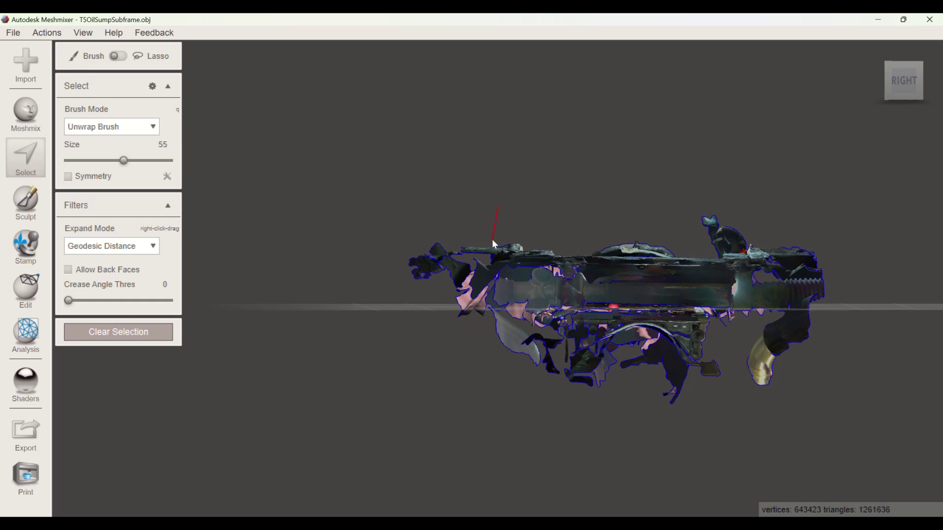
Delete the ragged outer suspension geometry at the opposite end of the subframe in the right view
{"action": "left_click_drag", "start_coordinate": [485, 200], "coordinate": [497, 206]}
{"action": "key", "text": "Delete"}
{"action": "scroll", "coordinate": [554, 155], "scroll_direction": "down", "scroll_amount": 4}
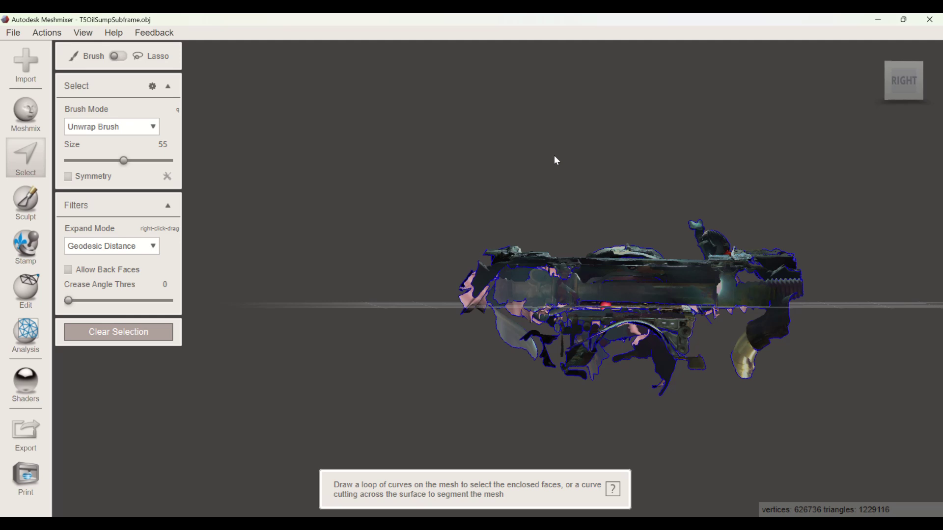
{"action": "mouse_move", "coordinate": [540, 146]}
{"action": "left_mouse_down"}
{"action": "mouse_move", "coordinate": [564, 173]}
{"action": "mouse_move", "coordinate": [563, 190]}
{"action": "left_mouse_up"}
{"action": "key", "text": "Escape"}
{"action": "scroll", "coordinate": [564, 189], "scroll_direction": "up", "scroll_amount": 3}
{"action": "middle_click_drag", "start_coordinate": [563, 190], "coordinate": [363, 84]}
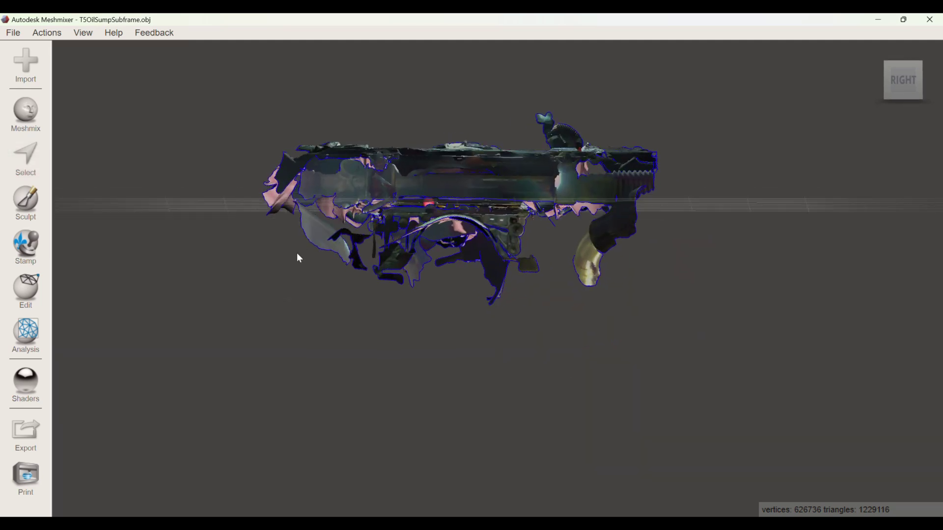
Delete the unwanted geometry along the scan's outer edge and the loose tube piece beneath the ribbed boot
{"action": "key", "text": "s"}
{"action": "left_click_drag", "start_coordinate": [296, 252], "coordinate": [290, 248]}
{"action": "key", "text": "Delete"}
{"action": "right_click_drag", "start_coordinate": [491, 236], "coordinate": [652, 311]}
{"action": "mouse_move", "coordinate": [610, 236]}
{"action": "left_mouse_down"}
{"action": "mouse_move", "coordinate": [673, 231]}
{"action": "mouse_move", "coordinate": [482, 270]}
{"action": "left_mouse_up"}
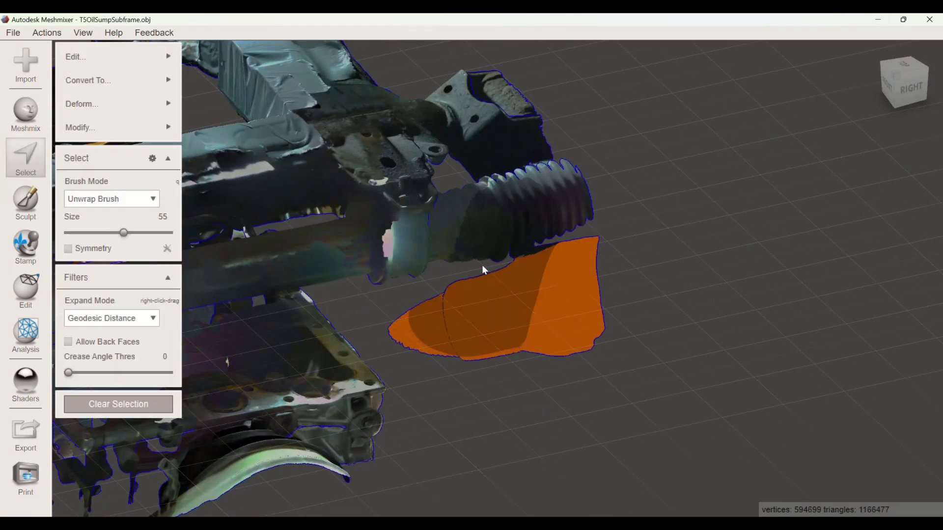
{"action": "key", "text": "Delete"}
Delete further stray geometry and the loose curved piece below the opposite end of the steering rack
{"action": "mouse_move", "coordinate": [482, 270]}
{"action": "right_mouse_down"}
{"action": "mouse_move", "coordinate": [456, 305]}
{"action": "mouse_move", "coordinate": [442, 206]}
{"action": "right_mouse_up"}
{"action": "mouse_move", "coordinate": [442, 207]}
{"action": "left_mouse_down"}
{"action": "mouse_move", "coordinate": [543, 215]}
{"action": "mouse_move", "coordinate": [520, 208]}
{"action": "left_mouse_up"}
{"action": "right_click_drag", "start_coordinate": [520, 208], "coordinate": [479, 196]}
{"action": "middle_click_drag", "start_coordinate": [478, 196], "coordinate": [502, 338]}
{"action": "key", "text": "Delete"}
{"action": "left_click_drag", "start_coordinate": [449, 216], "coordinate": [553, 243]}
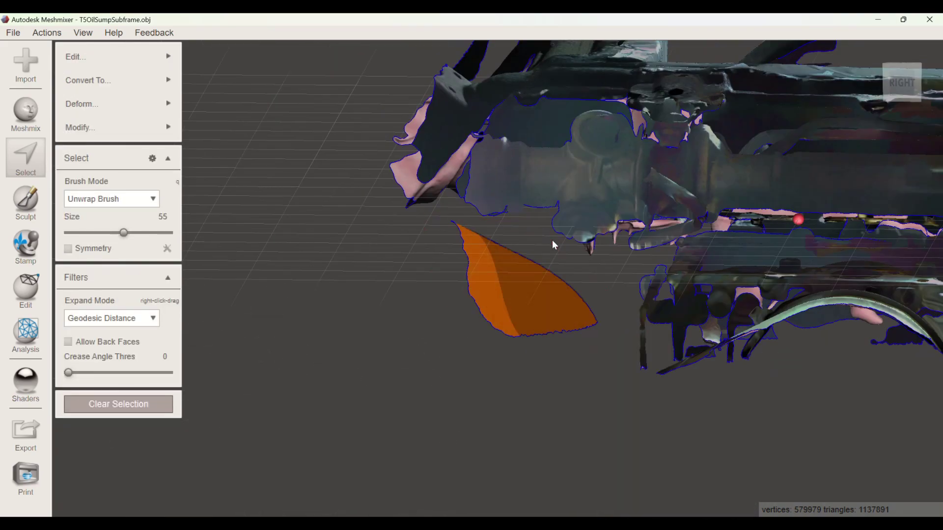
{"action": "key", "text": "Delete"}
Cut away the hose assembly with the red part between the bell housing and the frame rail
{"action": "right_click_drag", "start_coordinate": [554, 244], "coordinate": [688, 168]}
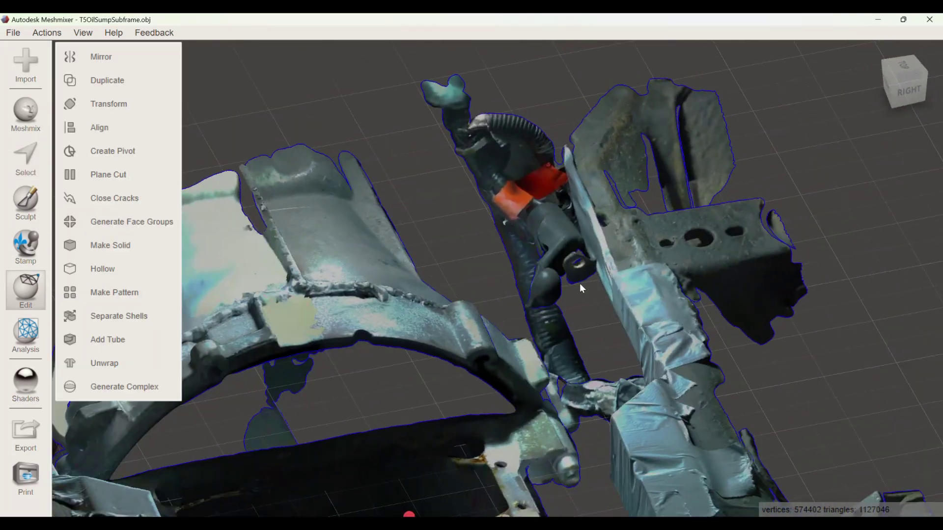
{"action": "key", "text": "s"}
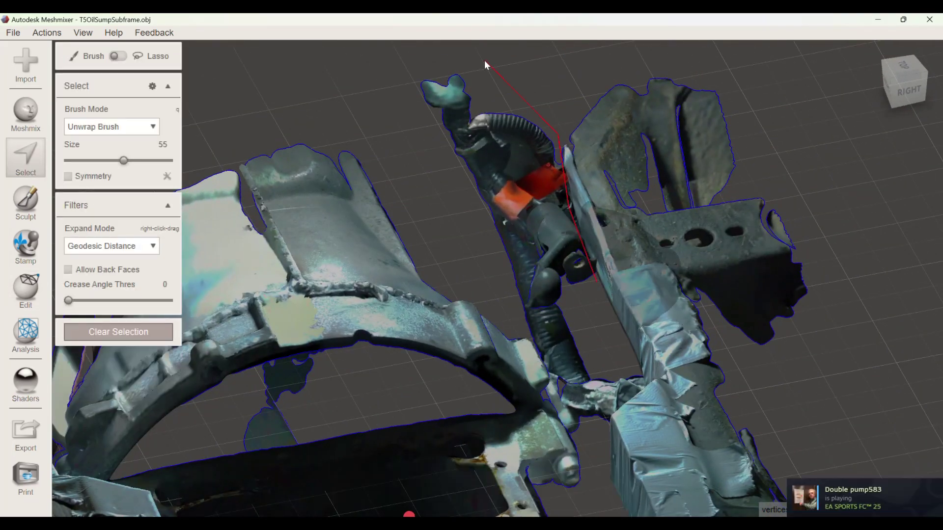
{"action": "left_click_drag", "start_coordinate": [486, 63], "coordinate": [541, 273]}
{"action": "key", "text": "Delete"}
{"action": "right_click_drag", "start_coordinate": [540, 273], "coordinate": [790, 263]}
{"action": "middle_click_drag", "start_coordinate": [788, 260], "coordinate": [626, 250]}
{"action": "mouse_move", "coordinate": [621, 206]}
{"action": "left_mouse_down"}
{"action": "mouse_move", "coordinate": [655, 211]}
{"action": "mouse_move", "coordinate": [619, 204]}
{"action": "left_mouse_up"}
{"action": "key", "text": "Delete"}
Delete the leftover hose fragments between the bell housing and the taped frame rail
{"action": "right_click_drag", "start_coordinate": [619, 203], "coordinate": [462, 366]}
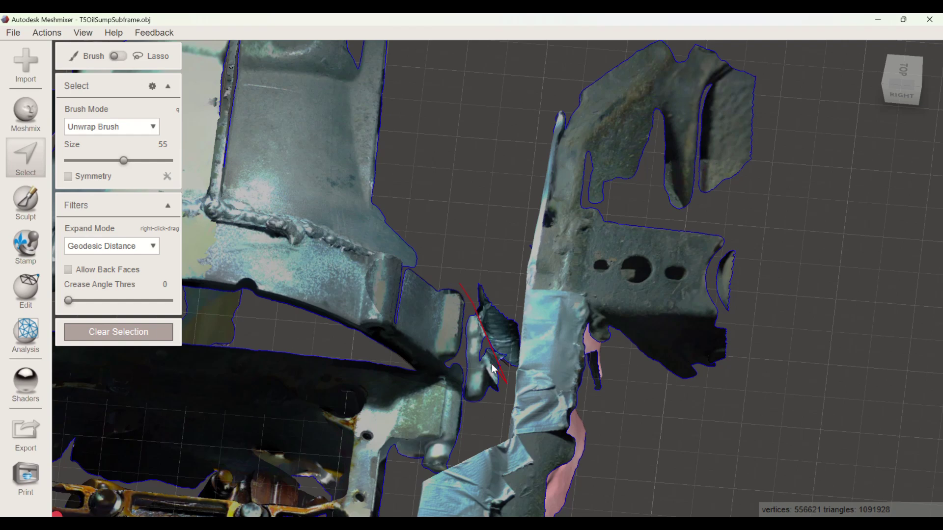
{"action": "key", "text": "Escape"}
{"action": "key", "text": "s"}
{"action": "mouse_move", "coordinate": [490, 389]}
{"action": "left_mouse_down"}
{"action": "mouse_move", "coordinate": [495, 255]}
{"action": "mouse_move", "coordinate": [513, 383]}
{"action": "left_mouse_up"}
{"action": "key", "text": "Delete"}
Trim off the ragged rear end of the bell housing and the stray geometry near it
{"action": "middle_click_drag", "start_coordinate": [284, 212], "coordinate": [284, 360]}
{"action": "left_click_drag", "start_coordinate": [557, 393], "coordinate": [554, 169]}
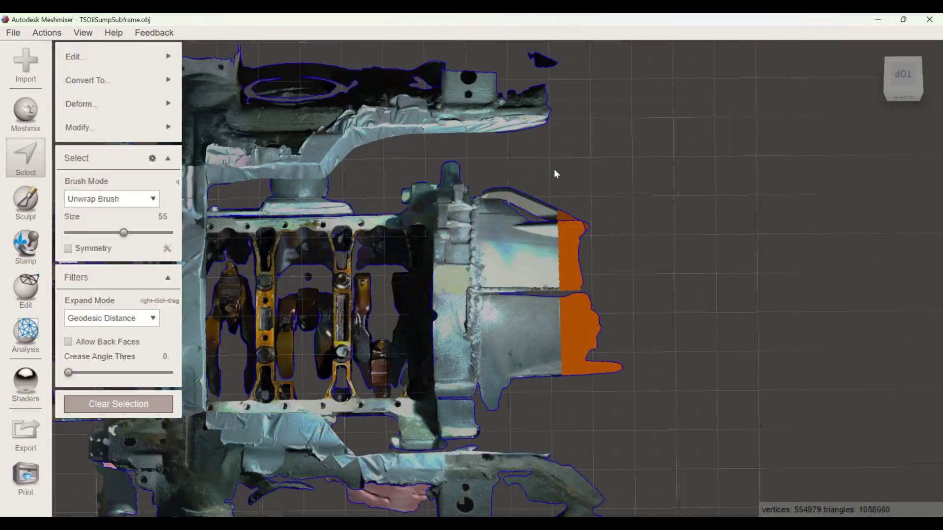
{"action": "key", "text": "Delete"}
{"action": "left_click_drag", "start_coordinate": [580, 365], "coordinate": [587, 313]}
{"action": "key", "text": "Delete"}
Delete the highlighted ragged strip along the rear edge of the bell housing
{"action": "mouse_move", "coordinate": [586, 313]}
{"action": "right_mouse_down"}
{"action": "mouse_move", "coordinate": [398, 175]}
{"action": "mouse_move", "coordinate": [585, 295]}
{"action": "right_mouse_up"}
{"action": "mouse_move", "coordinate": [673, 265]}
{"action": "left_mouse_down"}
{"action": "mouse_move", "coordinate": [586, 379]}
{"action": "mouse_move", "coordinate": [631, 405]}
{"action": "left_mouse_up"}
{"action": "key", "text": "Delete"}
Delete the loose wedge and stray bracket fragments beside the crank pulley at the front of the engine block
{"action": "left_click_drag", "start_coordinate": [619, 398], "coordinate": [539, 440]}
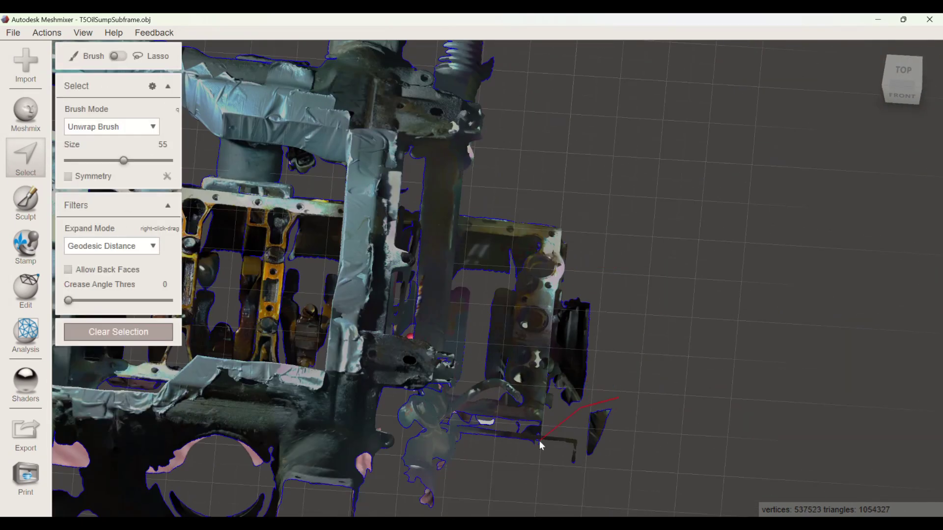
{"action": "left_click_drag", "start_coordinate": [619, 397], "coordinate": [636, 400]}
{"action": "key", "text": "Delete"}
{"action": "scroll", "coordinate": [619, 398], "scroll_direction": "down", "scroll_amount": 5}
{"action": "right_click_drag", "start_coordinate": [618, 398], "coordinate": [514, 348]}
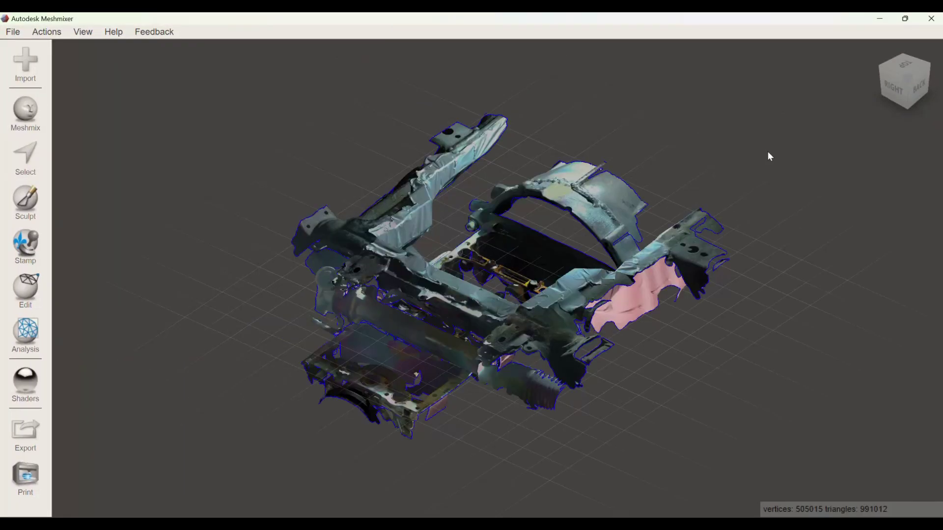
Save the trimmed scan project as Oilsumpscan in Meshmixer format in the OilSumpScan folder
{"action": "right_click_drag", "start_coordinate": [752, 158], "coordinate": [644, 190]}
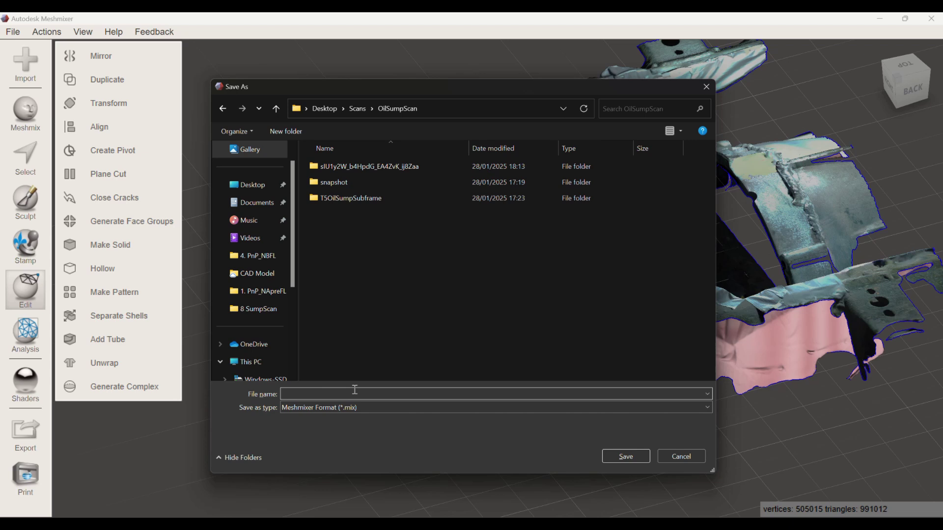
{"action": "type", "text": "Oilsumpscan"}
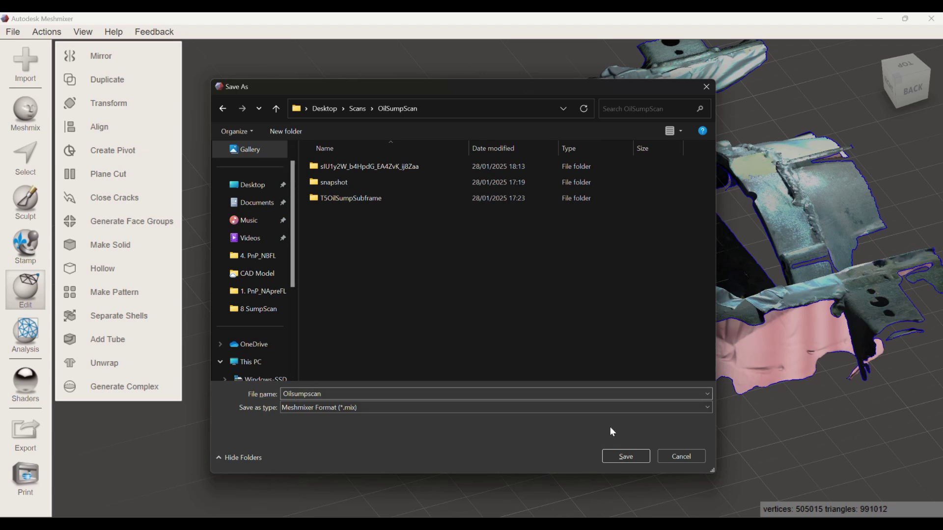
{"action": "left_click", "coordinate": [640, 461]}
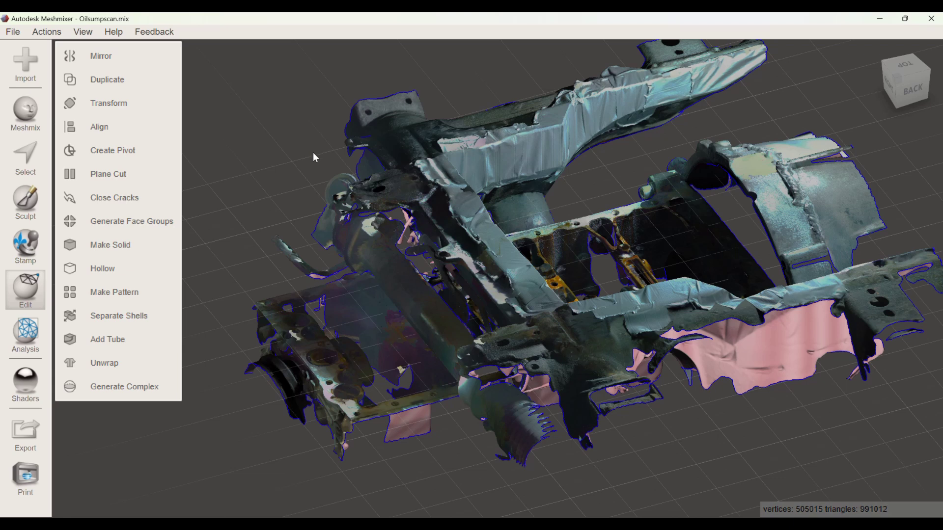
Export the trimmed mesh as Oilsumpscan in STL Binary format to the OilSumpScan folder
{"action": "left_click", "coordinate": [25, 435]}
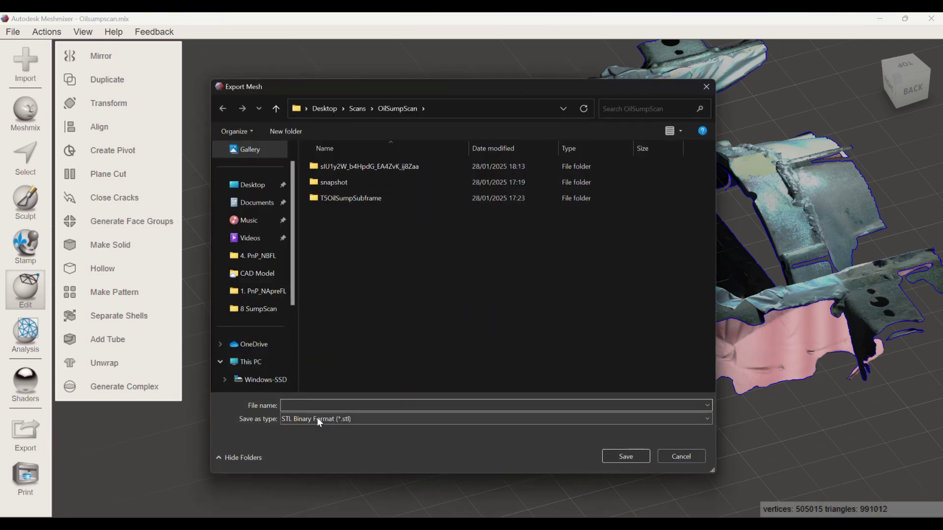
{"action": "left_click", "coordinate": [320, 418]}
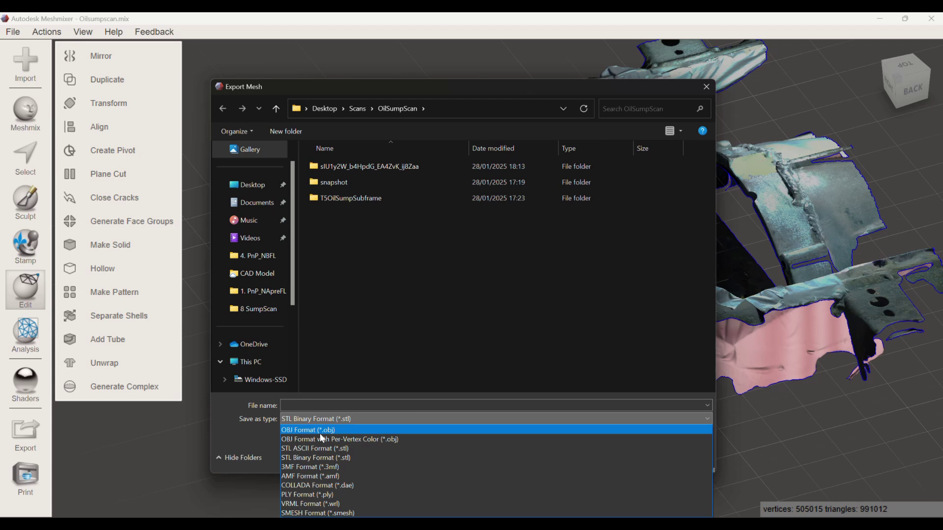
{"action": "left_click", "coordinate": [326, 405]}
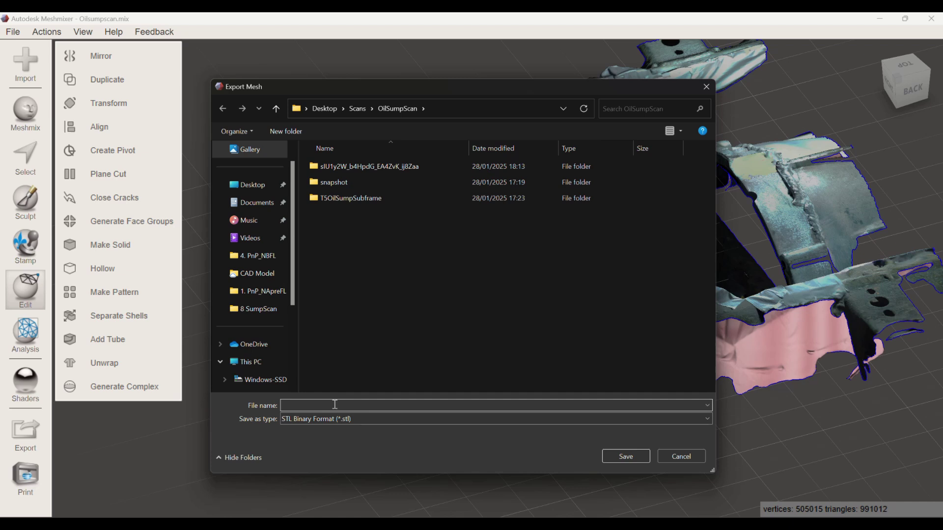
{"action": "type", "text": "Oil"}
{"action": "key", "text": "Down"}
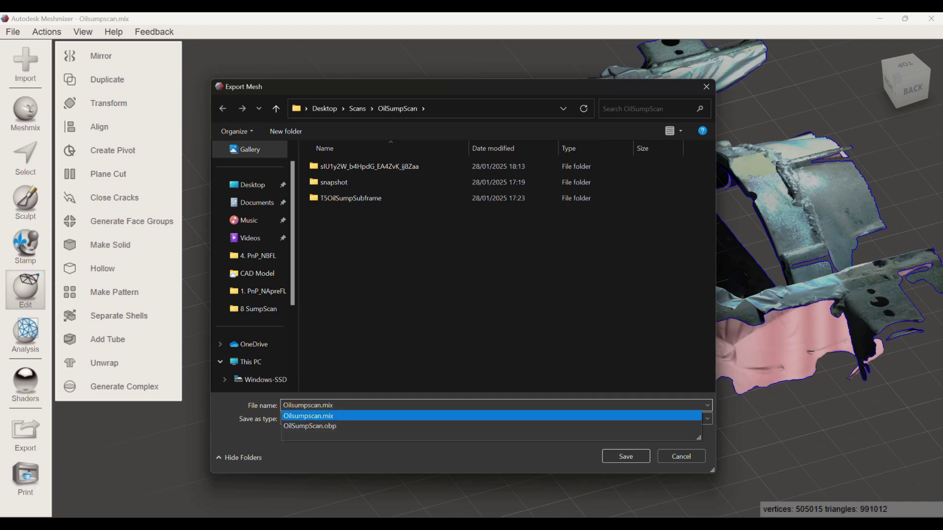
{"action": "key", "text": "BackSpace"}
{"action": "key", "text": "BackSpace"}
{"action": "key", "text": "BackSpace"}
{"action": "key", "text": "BackSpace"}
{"action": "left_click", "coordinate": [625, 457]}
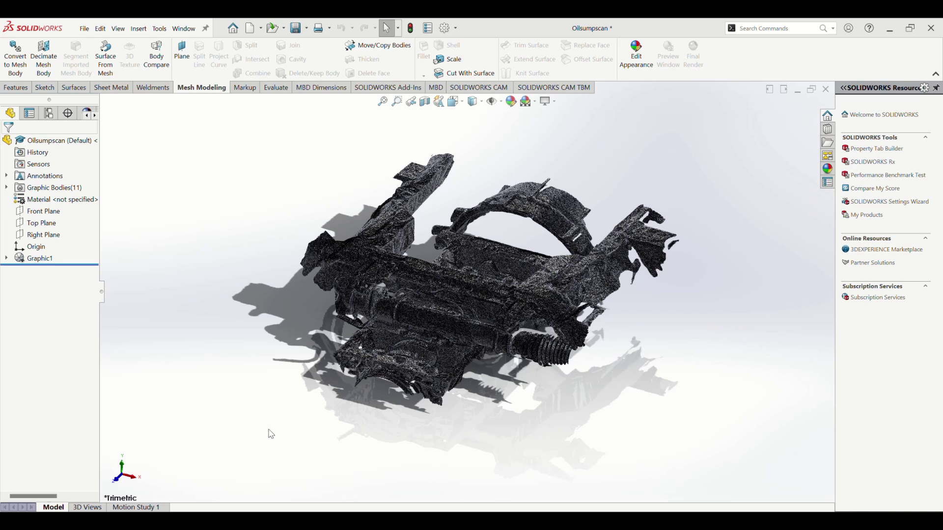
In SOLIDWORKS, set the display style of the imported Oilsumpscan part to Shaded
{"action": "middle_click_drag", "start_coordinate": [217, 401], "coordinate": [237, 294]}
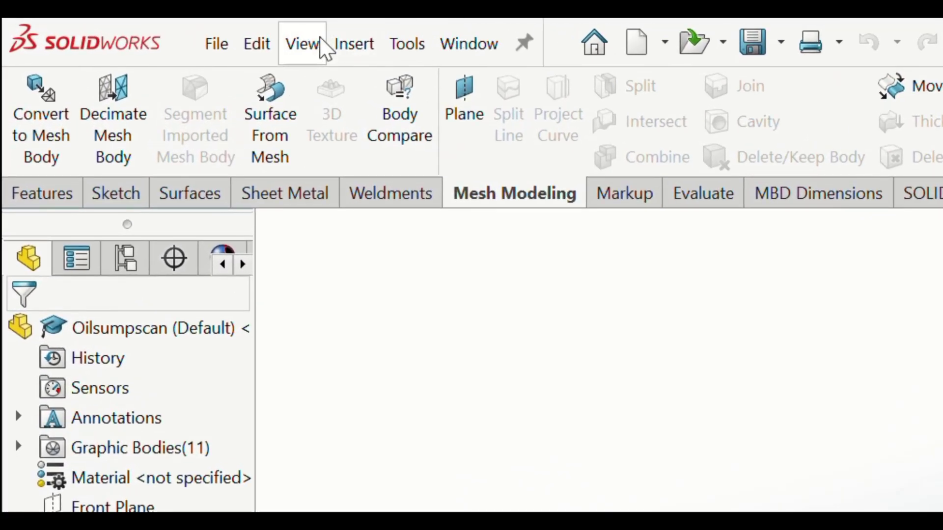
{"action": "left_click", "coordinate": [246, 38]}
{"action": "mouse_move", "coordinate": [158, 147]}
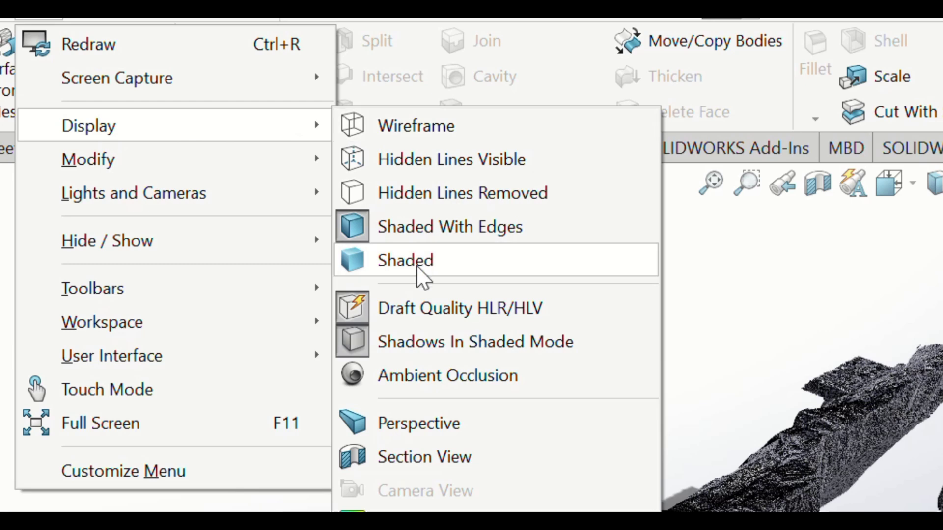
{"action": "left_click", "coordinate": [469, 267]}
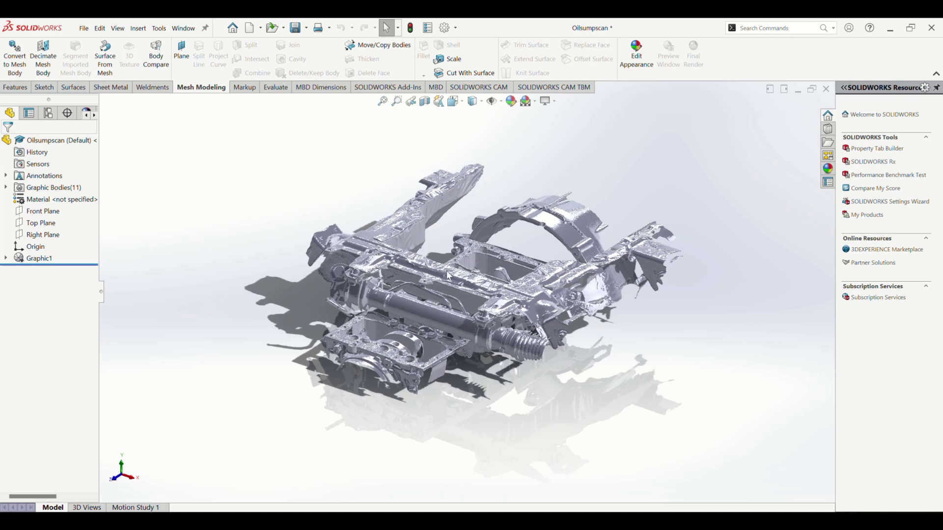
Colour the whole Oilsumpscan part light green (RGB 192, 255, 192) and save it as Oilsumpscan.SLDPRT
{"action": "middle_click_drag", "start_coordinate": [450, 276], "coordinate": [422, 313]}
{"action": "scroll", "coordinate": [422, 313], "scroll_direction": "down", "scroll_amount": 5}
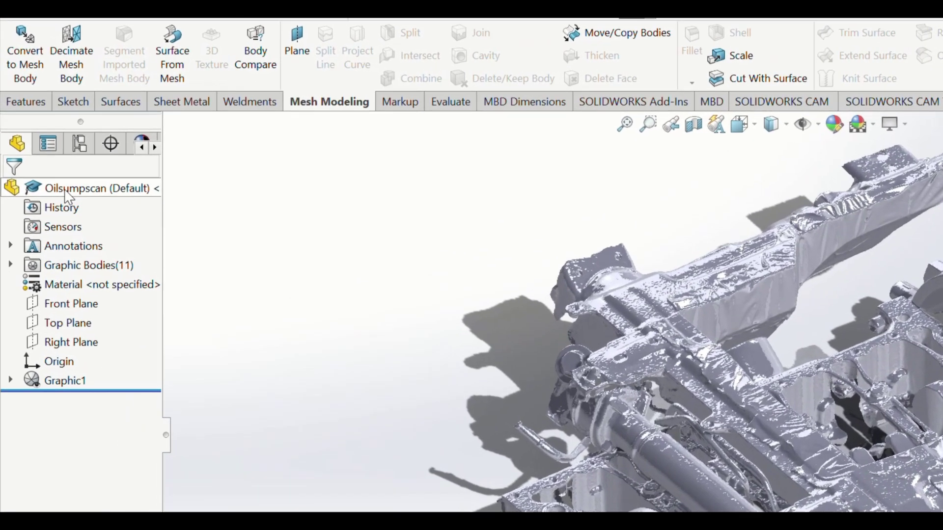
{"action": "right_click", "coordinate": [39, 140]}
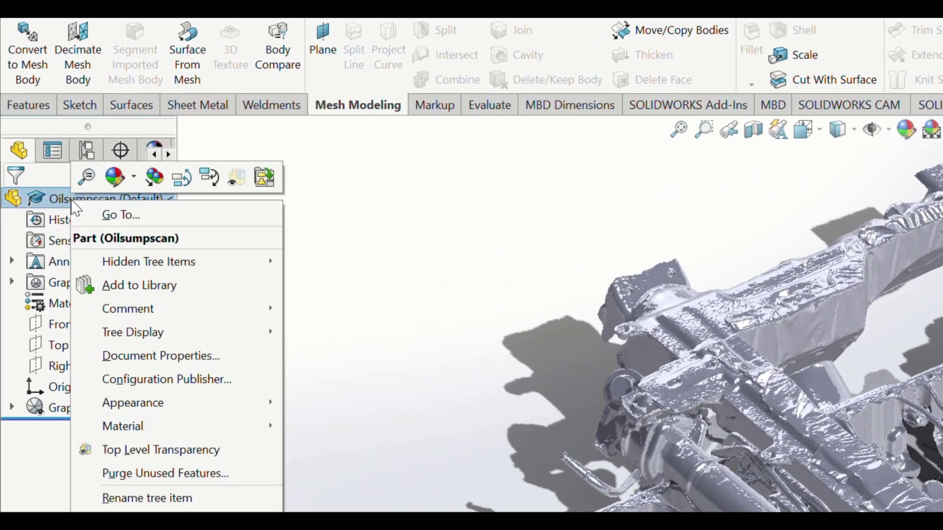
{"action": "left_click", "coordinate": [116, 178]}
{"action": "left_click", "coordinate": [143, 221]}
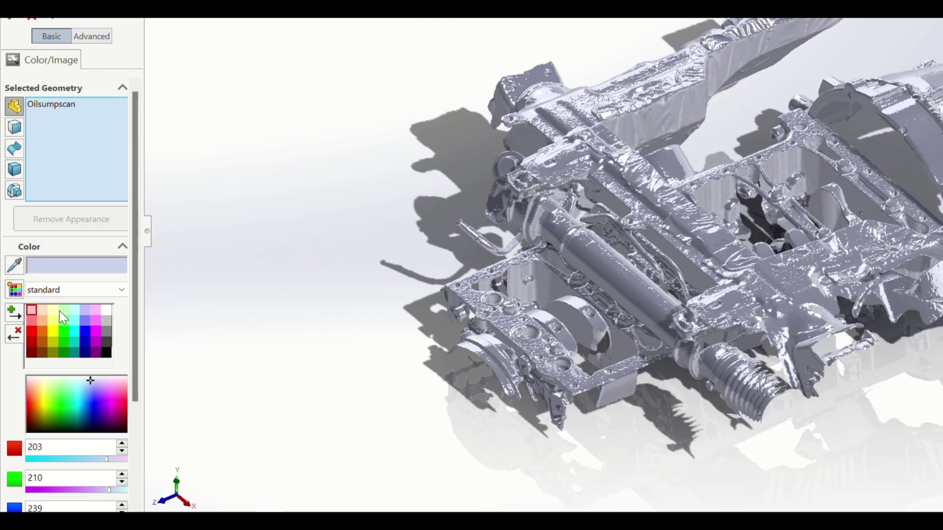
{"action": "left_click", "coordinate": [60, 312]}
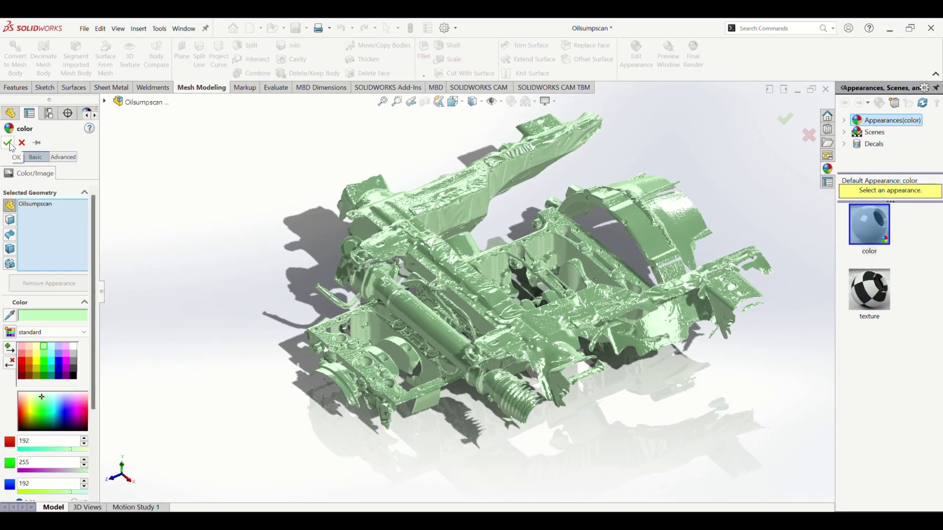
{"action": "left_click", "coordinate": [8, 142]}
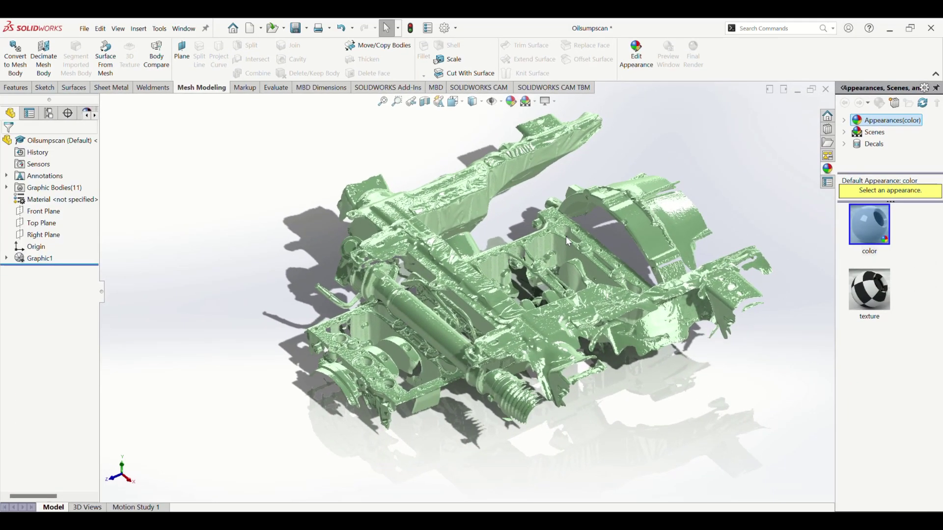
{"action": "key", "text": "ctrl+s"}
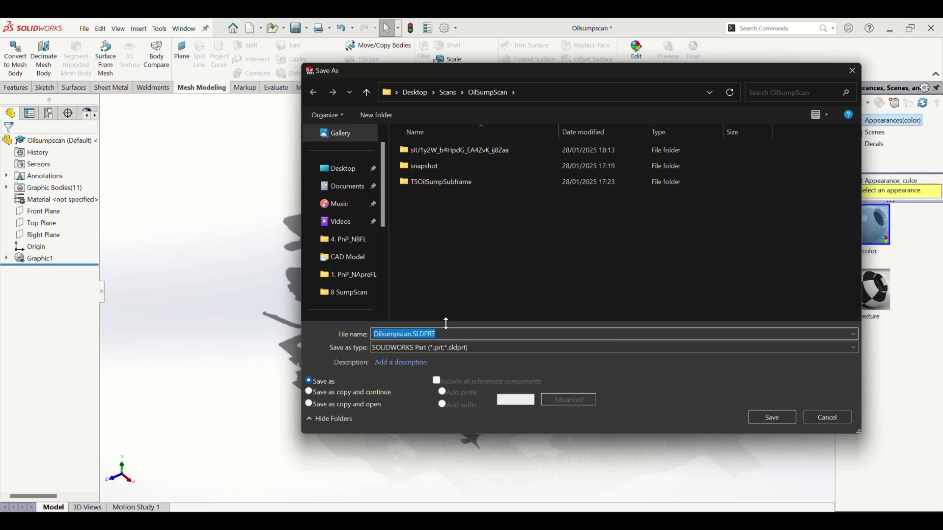
{"action": "key", "text": "Return"}
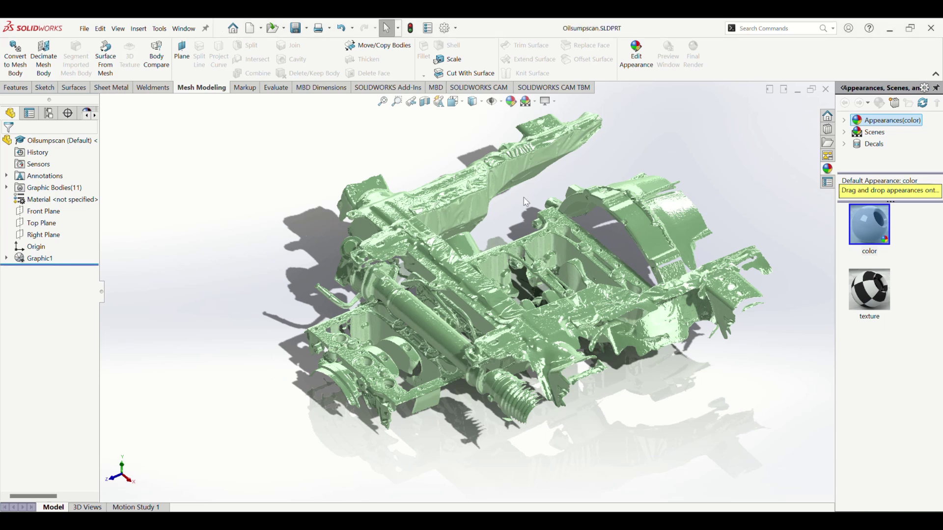
Create a new assembly and place the open Oilsumpscan part in it as the first component
{"action": "left_click", "coordinate": [429, 28]}
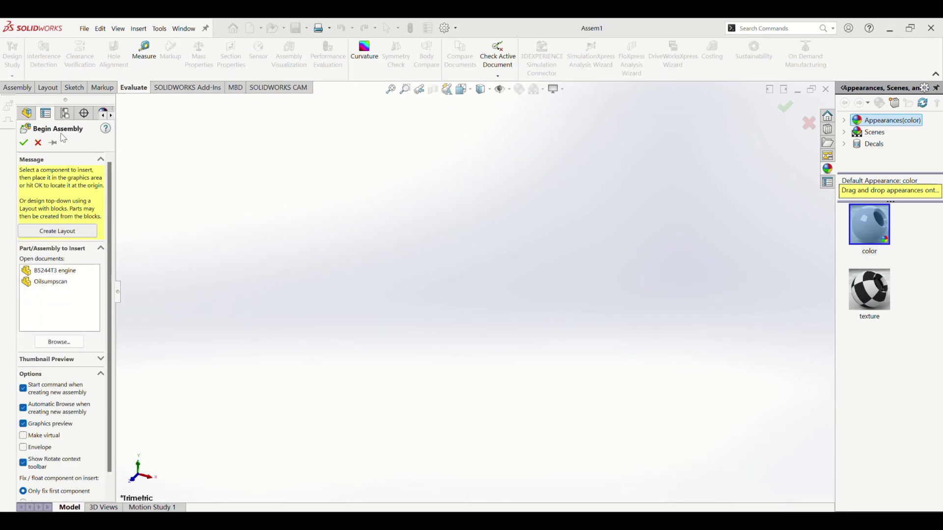
{"action": "left_click", "coordinate": [54, 282]}
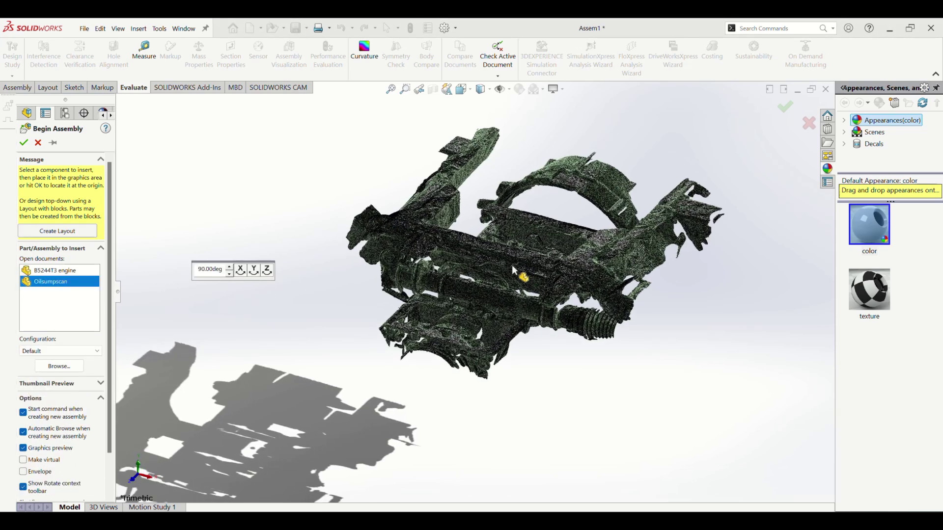
{"action": "left_click", "coordinate": [513, 263]}
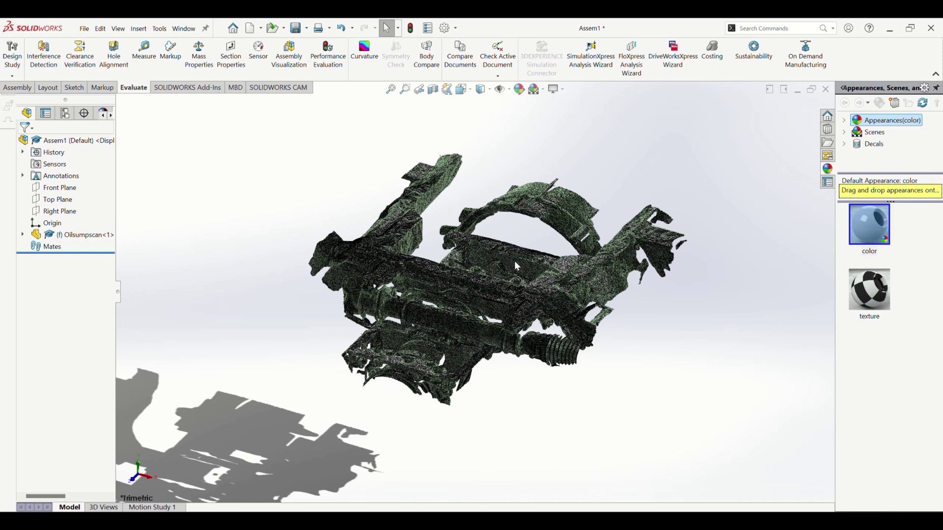
Set the assembly's display style to Shaded so the scan is shown without mesh edges
{"action": "left_click", "coordinate": [118, 29]}
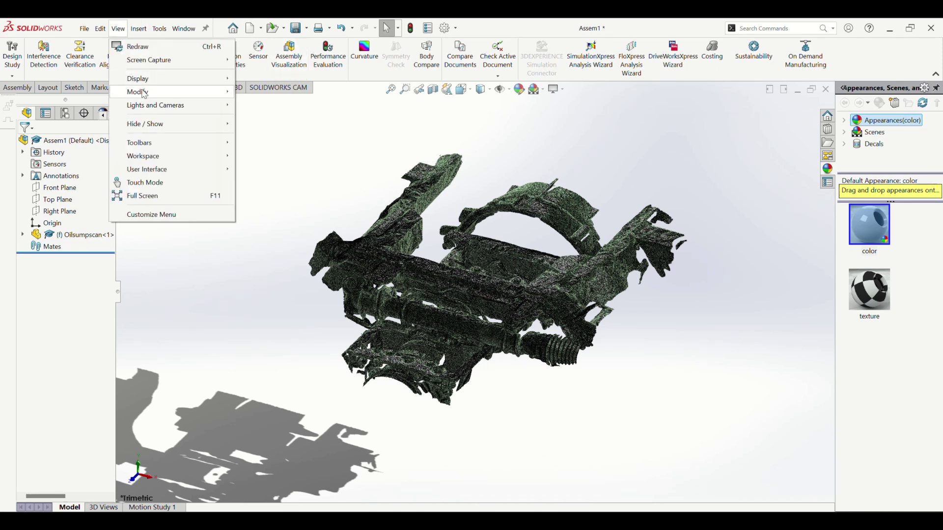
{"action": "mouse_move", "coordinate": [167, 79]}
{"action": "left_click", "coordinate": [263, 133]}
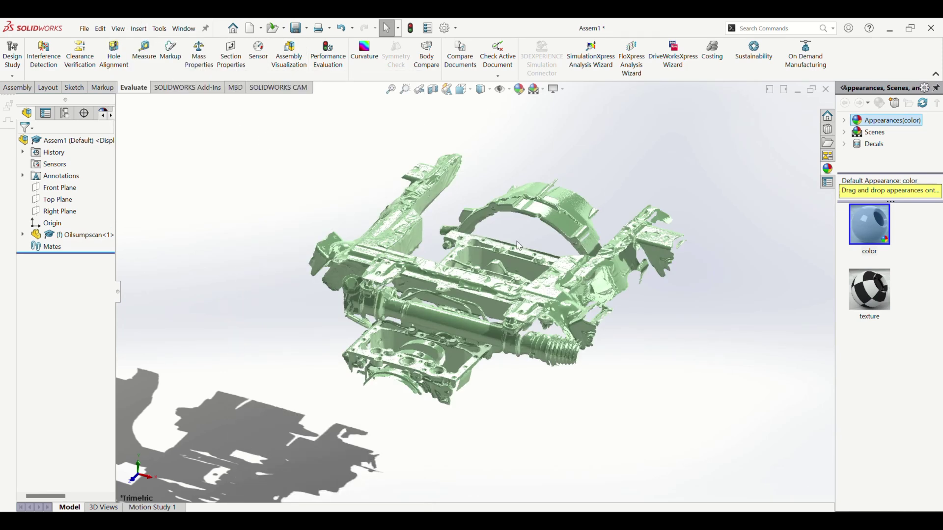
Insert the B5244T3 engine, turned upside down about Z in 90-degree increments, and place it below the scan
{"action": "middle_click_drag", "start_coordinate": [517, 241], "coordinate": [459, 265]}
{"action": "left_click", "coordinate": [49, 87]}
{"action": "left_click", "coordinate": [17, 88]}
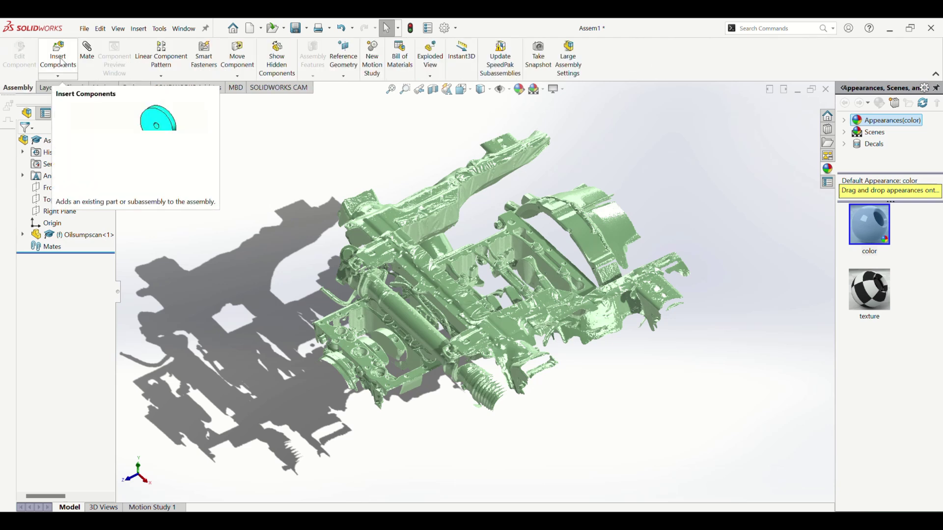
{"action": "left_click", "coordinate": [58, 58]}
{"action": "left_click", "coordinate": [79, 270]}
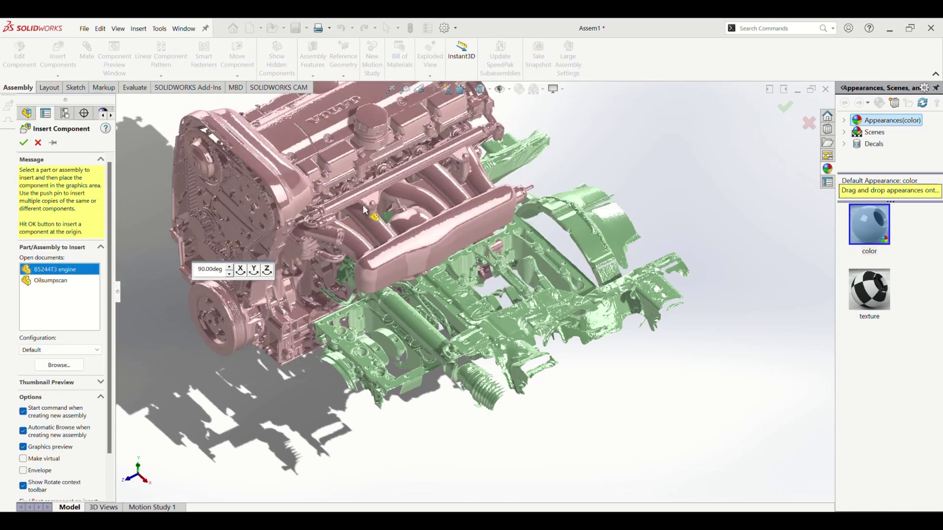
{"action": "middle_click_drag", "start_coordinate": [363, 204], "coordinate": [368, 181]}
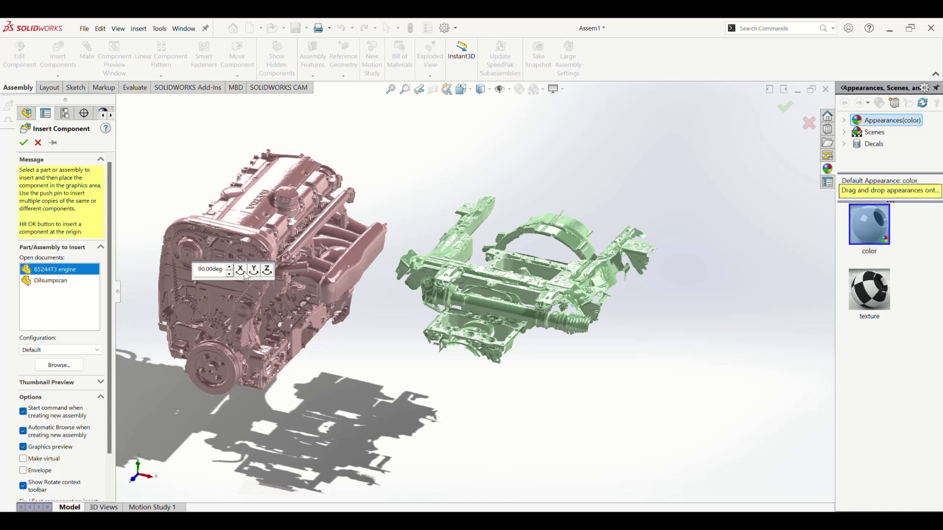
{"action": "left_click", "coordinate": [269, 275]}
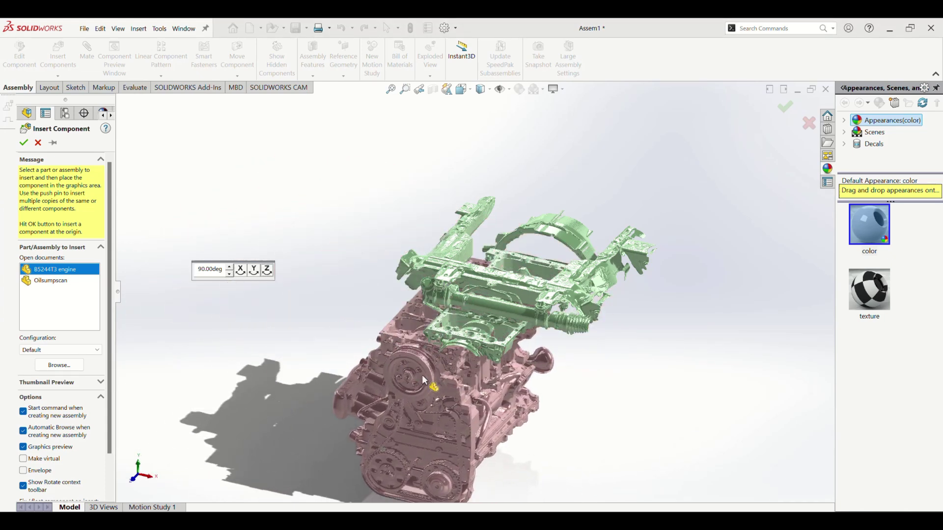
{"action": "left_click", "coordinate": [430, 378]}
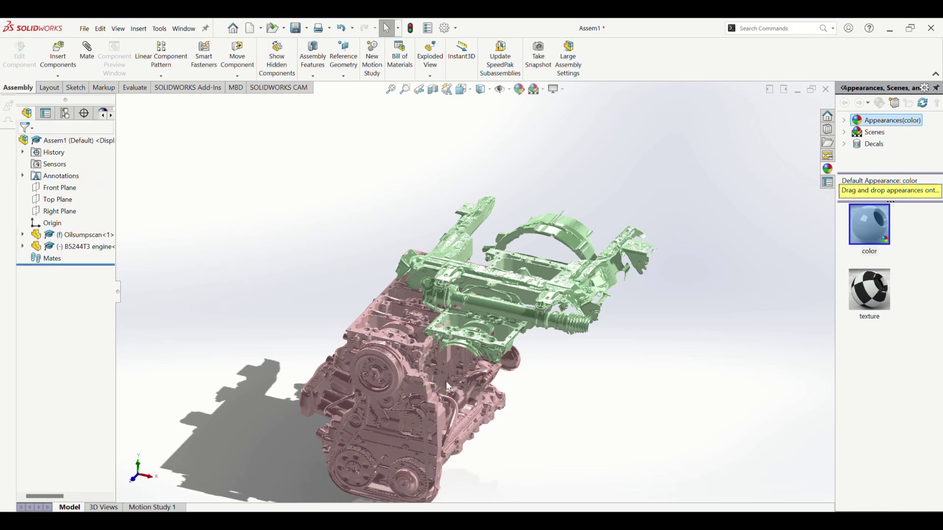
Move the B5244T3 engine along the assembly XYZ axes so its block sits directly beneath the scanned sump flange in front view
{"action": "middle_click_drag", "start_coordinate": [445, 382], "coordinate": [384, 325]}
{"action": "left_click", "coordinate": [489, 342]}
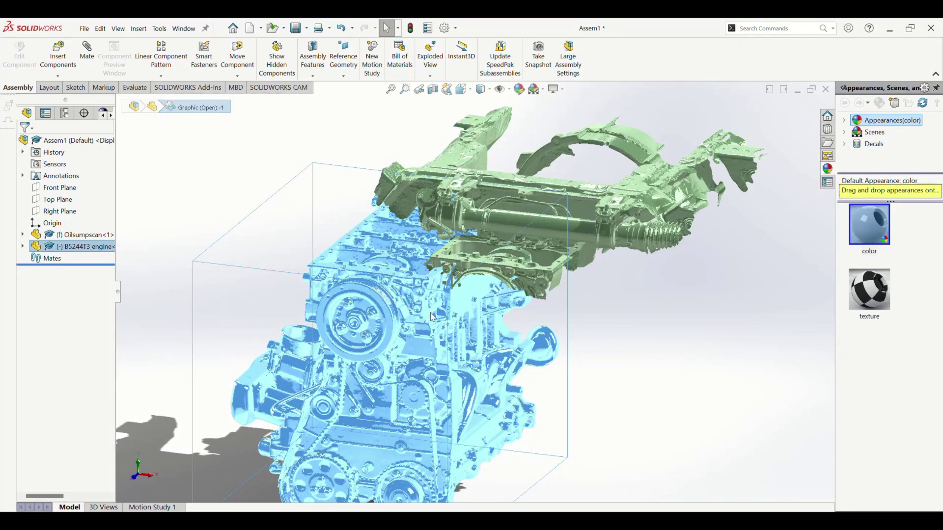
{"action": "left_click", "coordinate": [660, 349]}
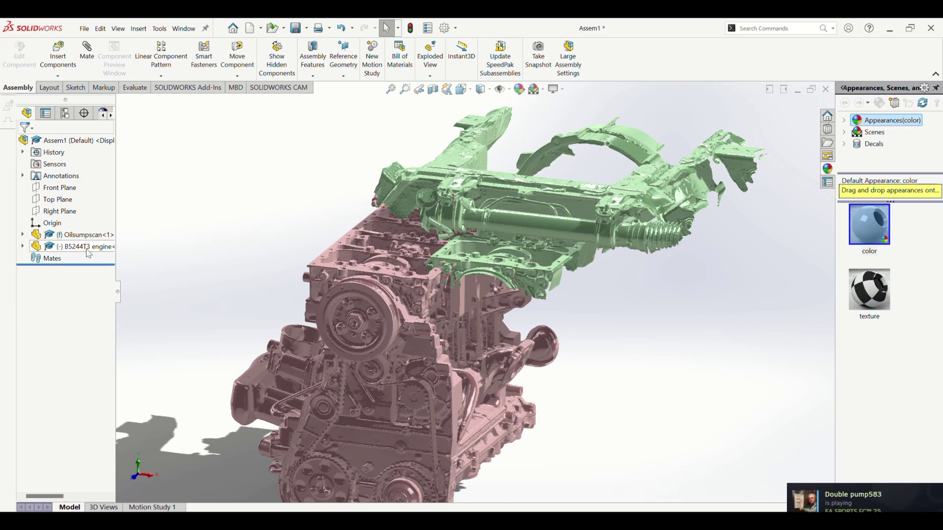
{"action": "left_click", "coordinate": [68, 247]}
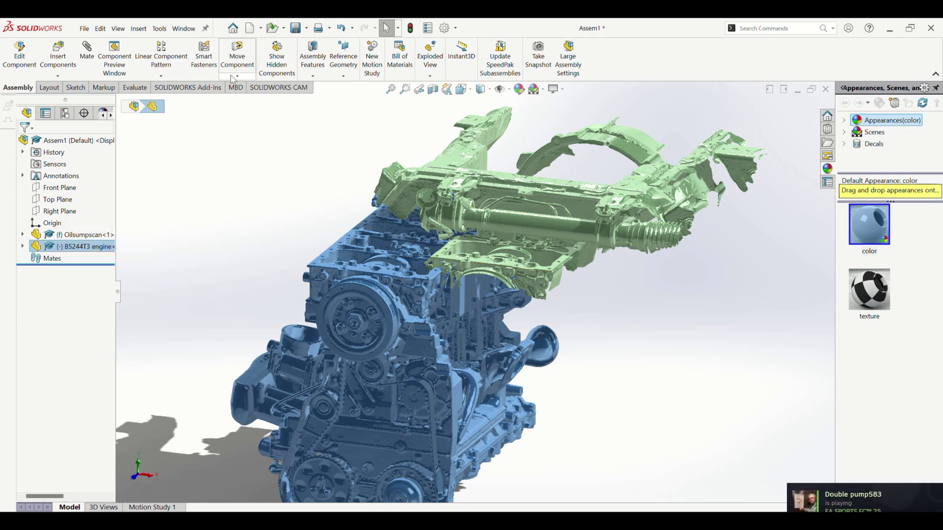
{"action": "left_click", "coordinate": [237, 58]}
{"action": "left_click", "coordinate": [49, 189]}
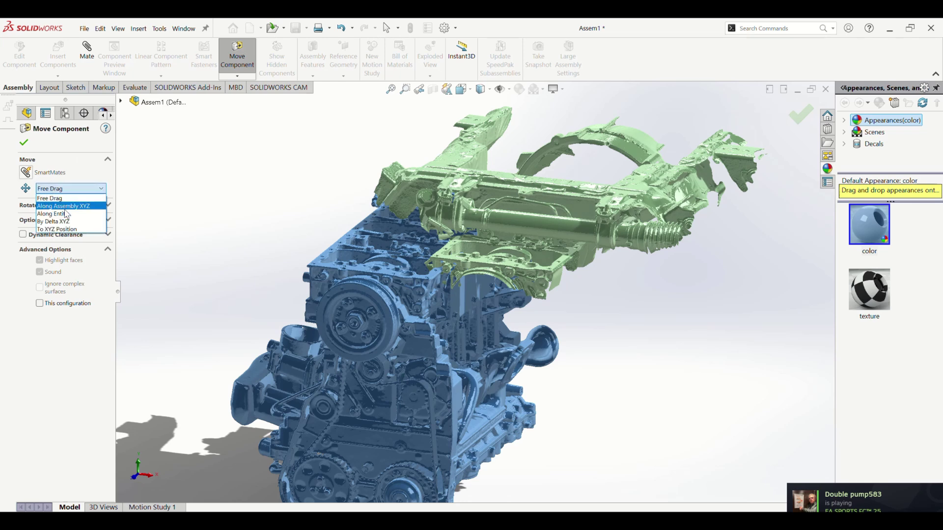
{"action": "left_click", "coordinate": [66, 207]}
{"action": "key", "text": "ctrl+1"}
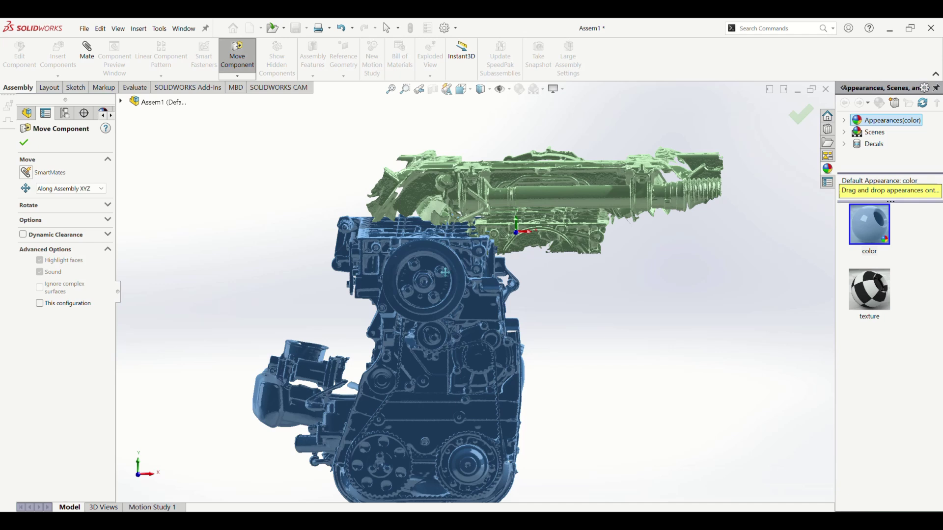
{"action": "left_click_drag", "start_coordinate": [444, 272], "coordinate": [554, 299]}
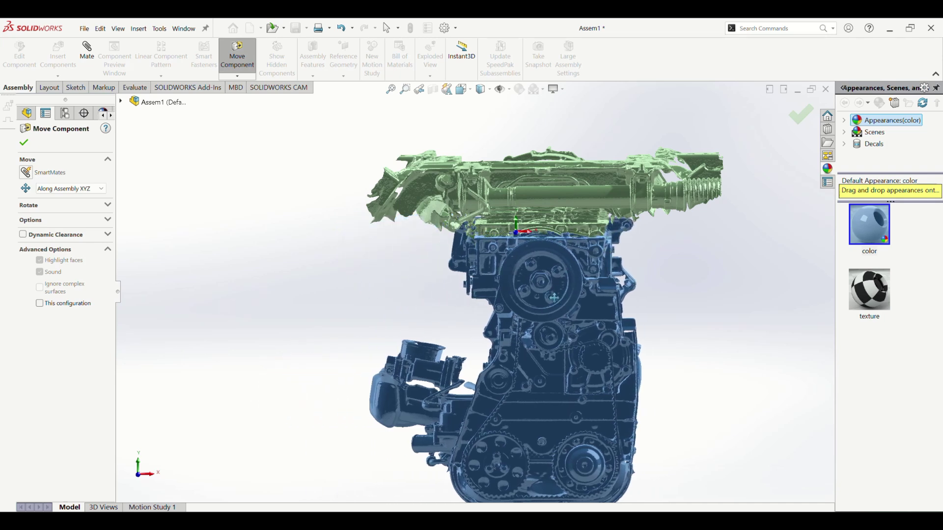
Slide the engine lengthwise and upward along the assembly axes so its block meets the scanned block from below
{"action": "middle_click_drag", "start_coordinate": [600, 298], "coordinate": [474, 294]}
{"action": "left_click_drag", "start_coordinate": [474, 293], "coordinate": [498, 302]}
{"action": "scroll", "coordinate": [497, 303], "scroll_direction": "up", "scroll_amount": 3}
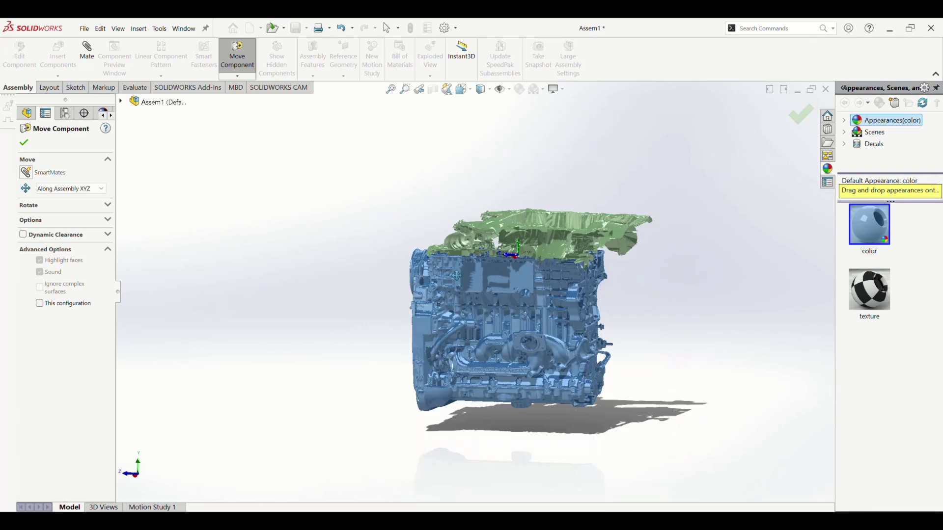
{"action": "scroll", "coordinate": [426, 252], "scroll_direction": "down", "scroll_amount": 4}
{"action": "middle_click_drag", "start_coordinate": [425, 252], "coordinate": [475, 271]}
{"action": "scroll", "coordinate": [475, 279], "scroll_direction": "up", "scroll_amount": 1}
{"action": "scroll", "coordinate": [474, 306], "scroll_direction": "down", "scroll_amount": 2}
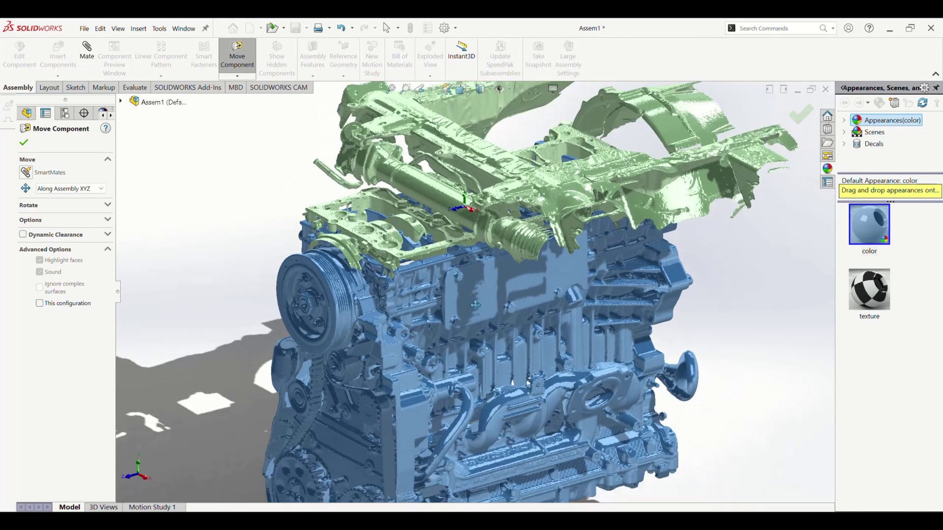
{"action": "left_click_drag", "start_coordinate": [472, 310], "coordinate": [472, 301]}
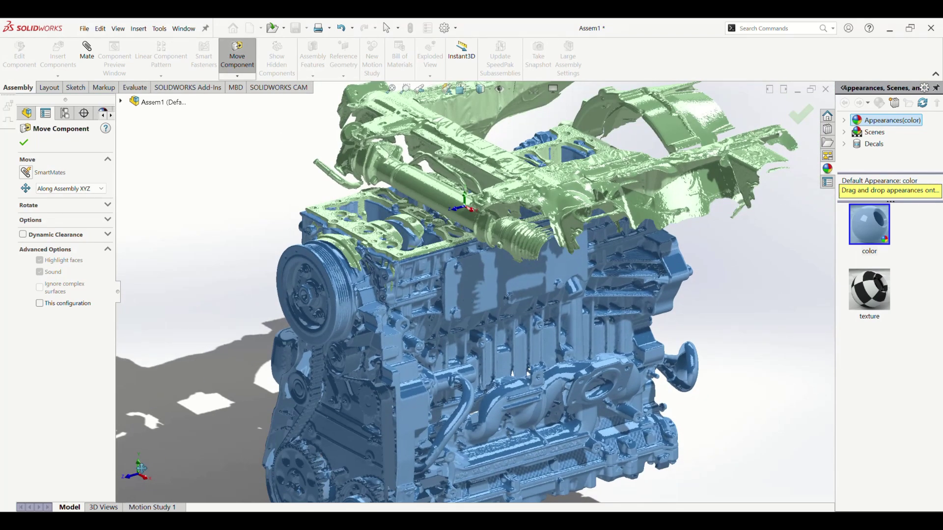
Fine-tune the engine's height against the scanned flange around the crankshaft opening and finish the move
{"action": "scroll", "coordinate": [422, 356], "scroll_direction": "down", "scroll_amount": 2}
{"action": "scroll", "coordinate": [520, 405], "scroll_direction": "up", "scroll_amount": 6}
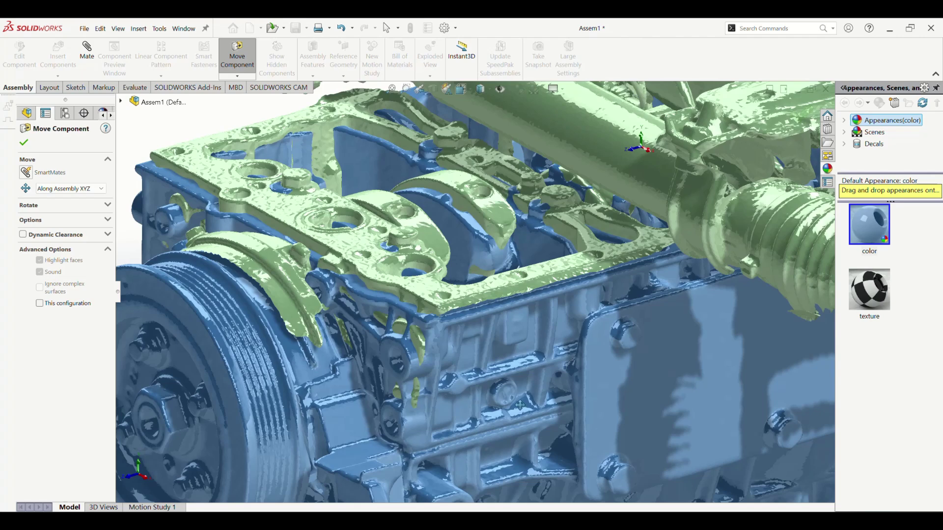
{"action": "left_click_drag", "start_coordinate": [520, 406], "coordinate": [517, 388]}
{"action": "key", "text": "ctrl+1"}
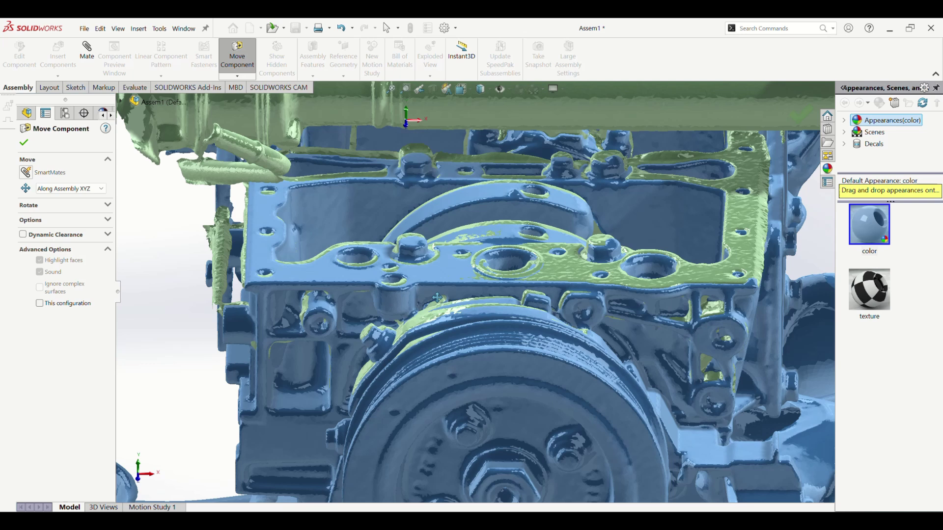
{"action": "scroll", "coordinate": [442, 339], "scroll_direction": "up", "scroll_amount": 3}
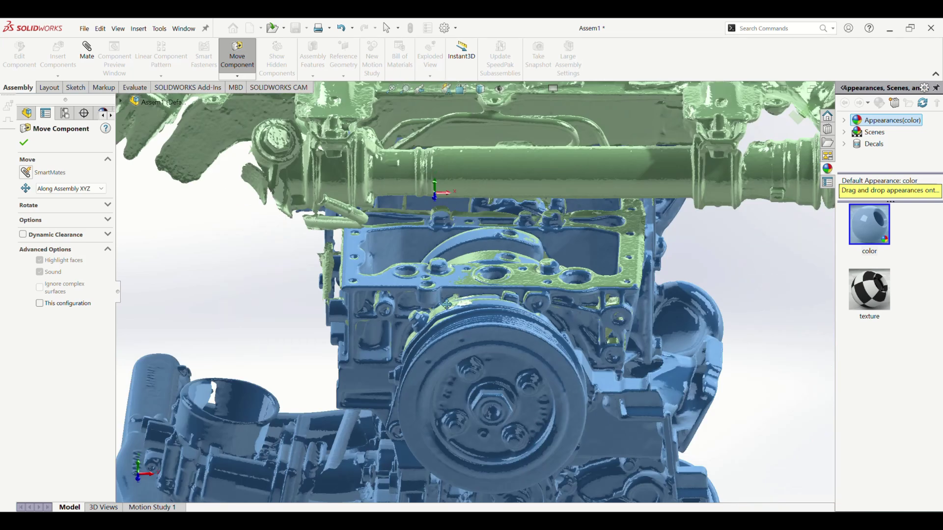
{"action": "scroll", "coordinate": [500, 292], "scroll_direction": "down", "scroll_amount": 2}
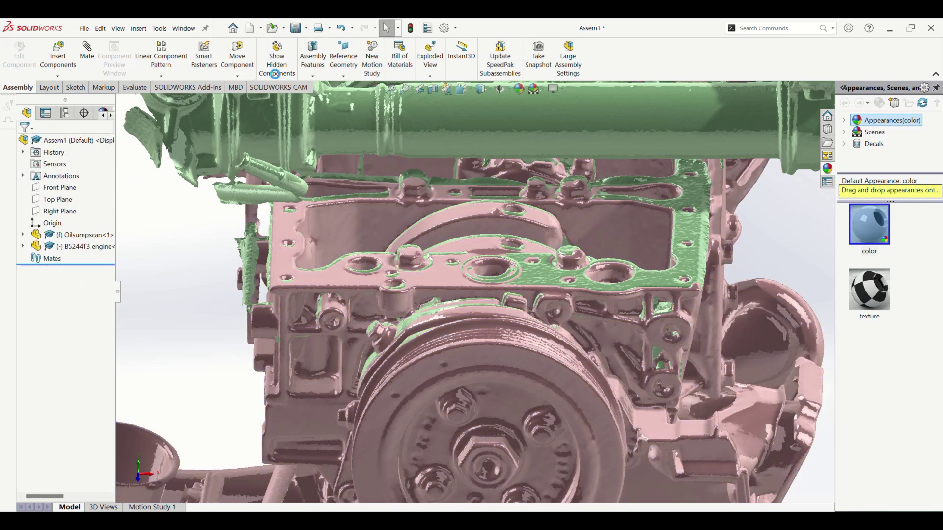
{"action": "left_click", "coordinate": [23, 142]}
Rotate the B5244T3 engine by delta XYZ in repeated 0.01° increments about Z to level its block face with the scanned flange
{"action": "left_click", "coordinate": [240, 76]}
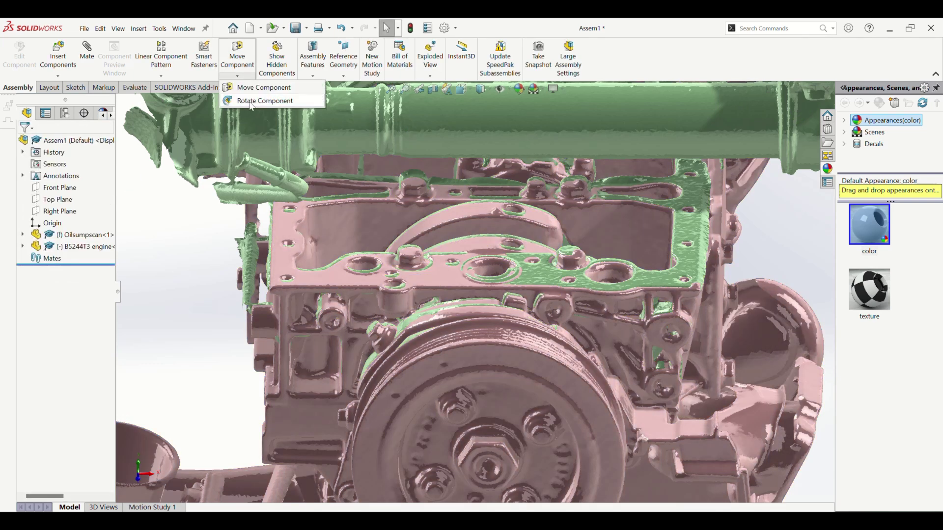
{"action": "left_click", "coordinate": [80, 247]}
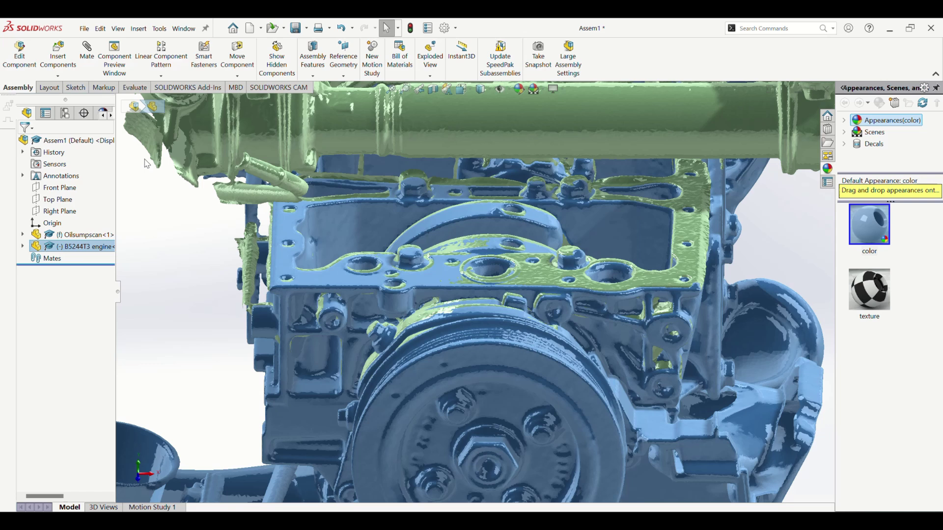
{"action": "left_click", "coordinate": [237, 76]}
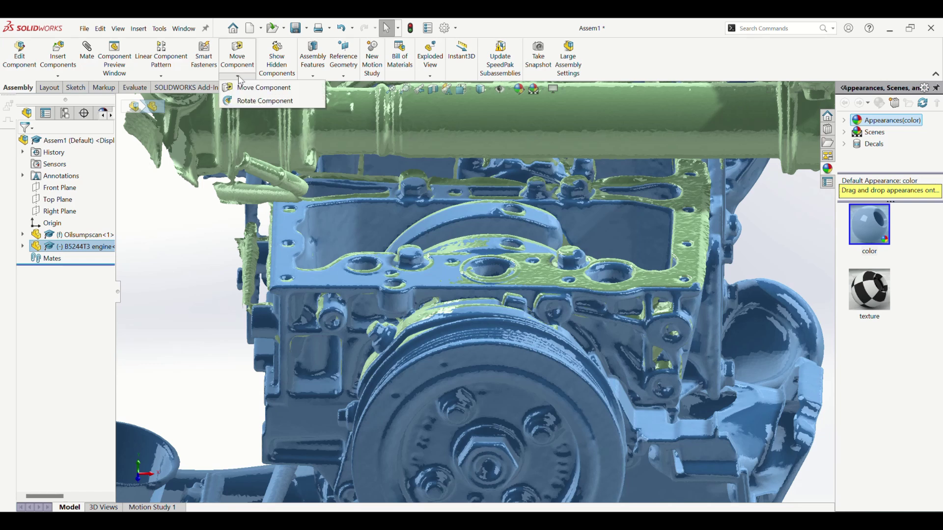
{"action": "left_click", "coordinate": [244, 101]}
{"action": "left_click", "coordinate": [98, 187]}
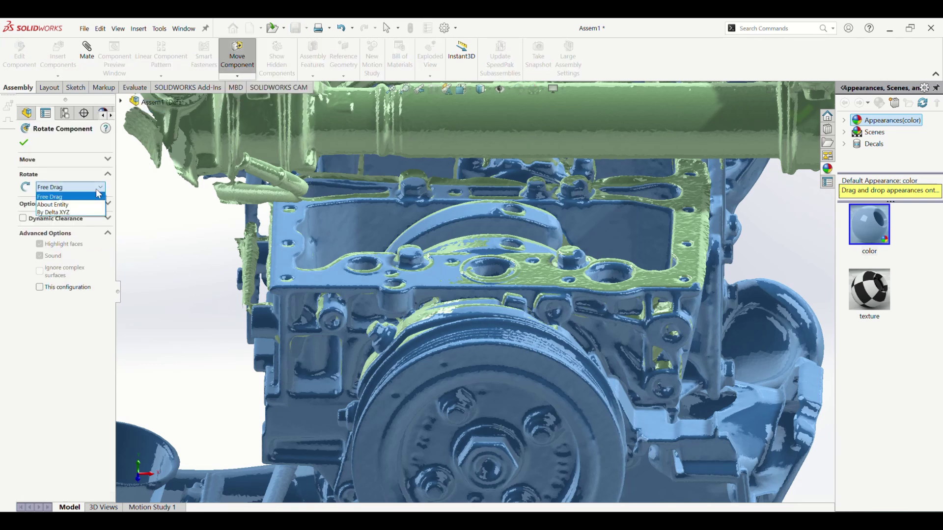
{"action": "left_click", "coordinate": [81, 212]}
{"action": "middle_click_drag", "start_coordinate": [457, 290], "coordinate": [393, 314]}
{"action": "scroll", "coordinate": [432, 314], "scroll_direction": "up", "scroll_amount": 4}
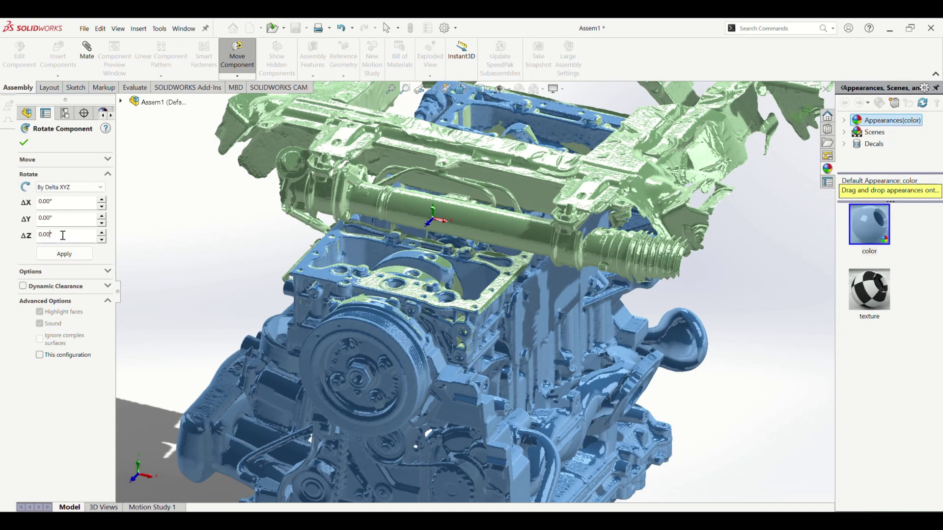
{"action": "scroll", "coordinate": [401, 221], "scroll_direction": "down", "scroll_amount": 5}
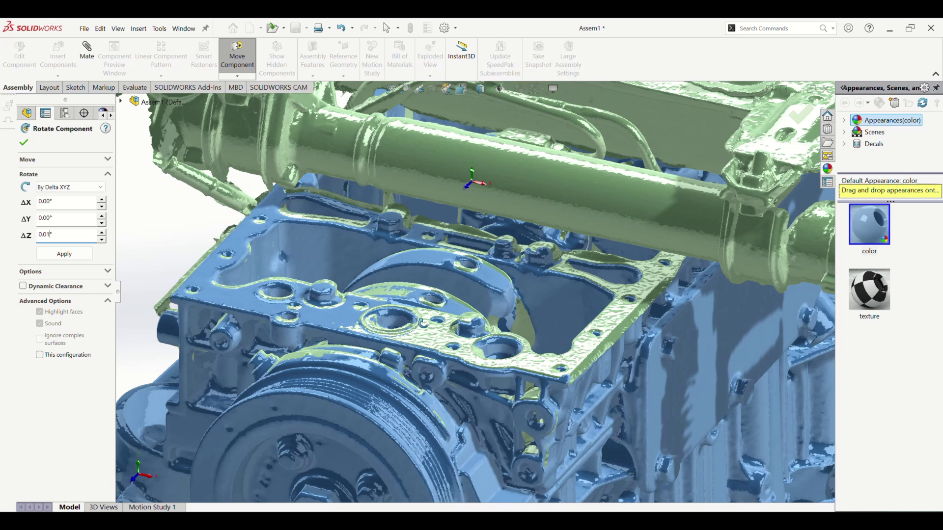
{"action": "left_click", "coordinate": [65, 255]}
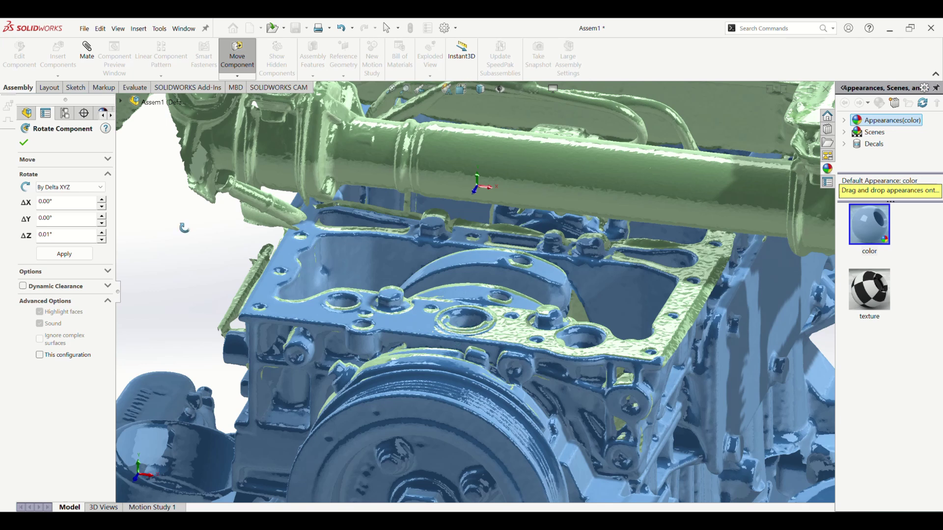
{"action": "left_click", "coordinate": [59, 261]}
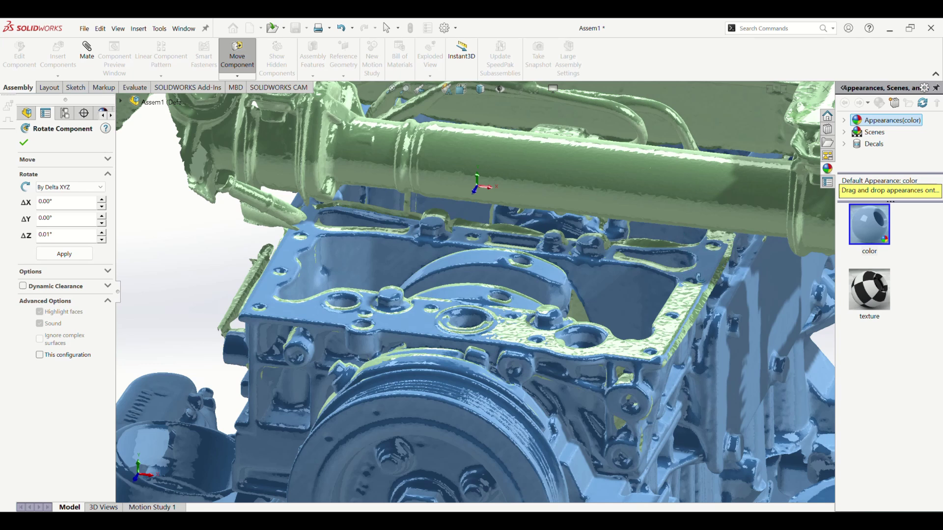
{"action": "left_click", "coordinate": [49, 259]}
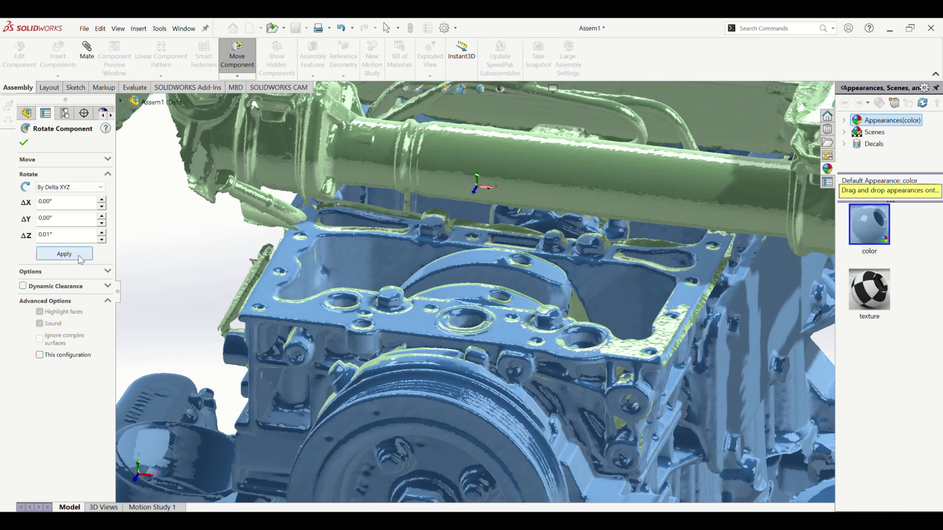
Lower the engine by delta XYZ, applying -0.1 mm along Y twice
{"action": "left_click", "coordinate": [43, 173]}
{"action": "left_click", "coordinate": [71, 188]}
{"action": "left_click", "coordinate": [64, 221]}
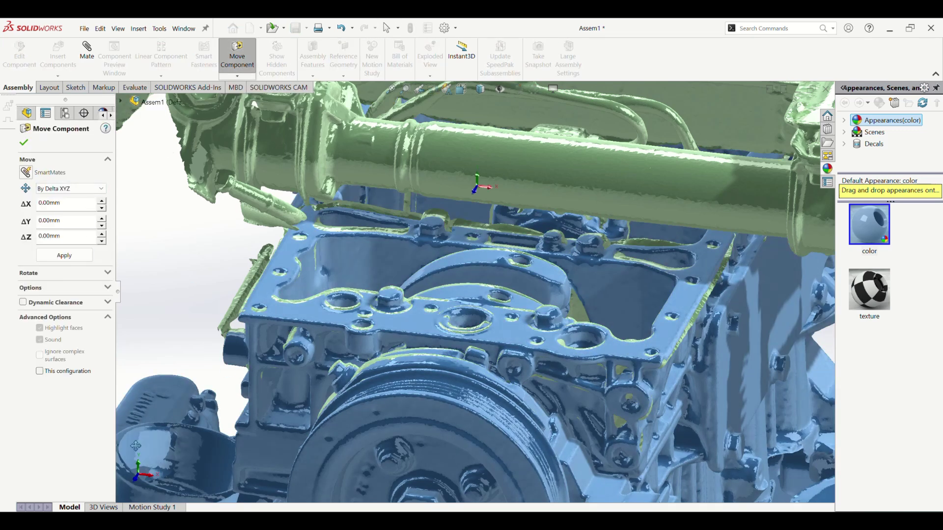
{"action": "double_click", "coordinate": [51, 221]}
{"action": "type", "text": "-0.1"}
{"action": "left_click", "coordinate": [64, 255]}
{"action": "left_click", "coordinate": [63, 255]}
{"action": "left_click", "coordinate": [24, 142]}
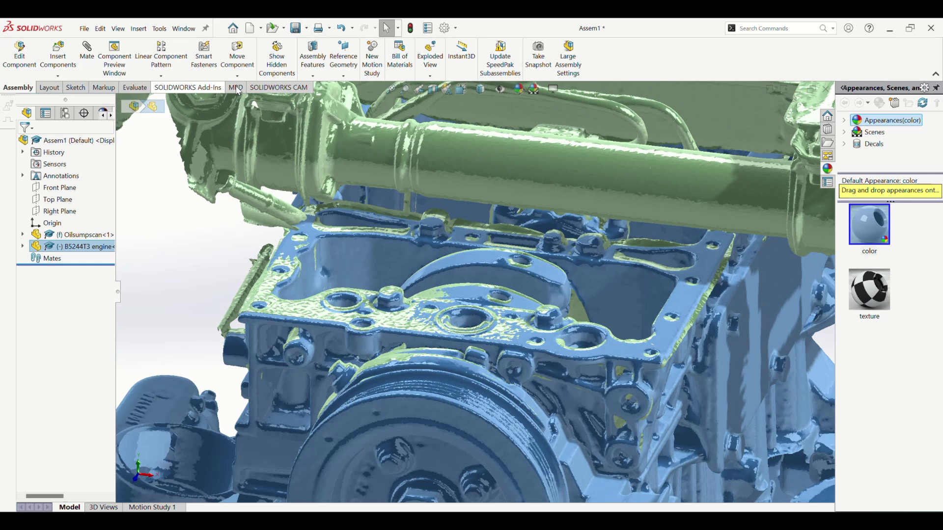
Rotate the engine a further 0.01° about Z using delta XYZ
{"action": "left_click", "coordinate": [237, 60]}
{"action": "left_click", "coordinate": [23, 142]}
{"action": "left_click", "coordinate": [237, 60]}
{"action": "left_click", "coordinate": [30, 203]}
{"action": "left_click", "coordinate": [71, 187]}
{"action": "left_click", "coordinate": [67, 212]}
{"action": "double_click", "coordinate": [51, 235]}
{"action": "type", "text": "0.01"}
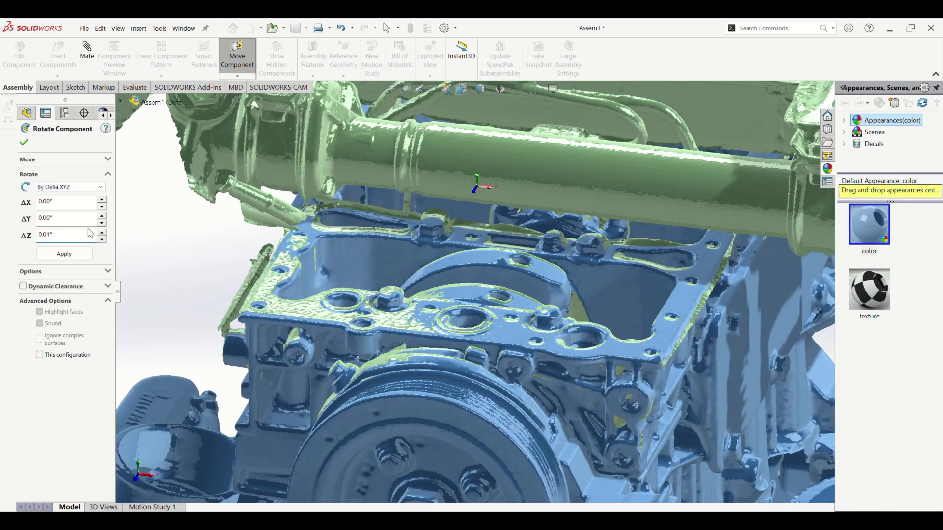
{"action": "left_click", "coordinate": [64, 254]}
{"action": "left_click", "coordinate": [24, 142]}
Shift the B5244T3 engine lengthwise by delta XYZ, applying -1 mm along Z twice to line up its bolt holes with the scan
{"action": "middle_click_drag", "start_coordinate": [442, 294], "coordinate": [550, 373]}
{"action": "scroll", "coordinate": [471, 295], "scroll_direction": "up", "scroll_amount": 4}
{"action": "middle_click_drag", "start_coordinate": [472, 294], "coordinate": [484, 364]}
{"action": "left_click", "coordinate": [89, 246]}
{"action": "left_click", "coordinate": [156, 76]}
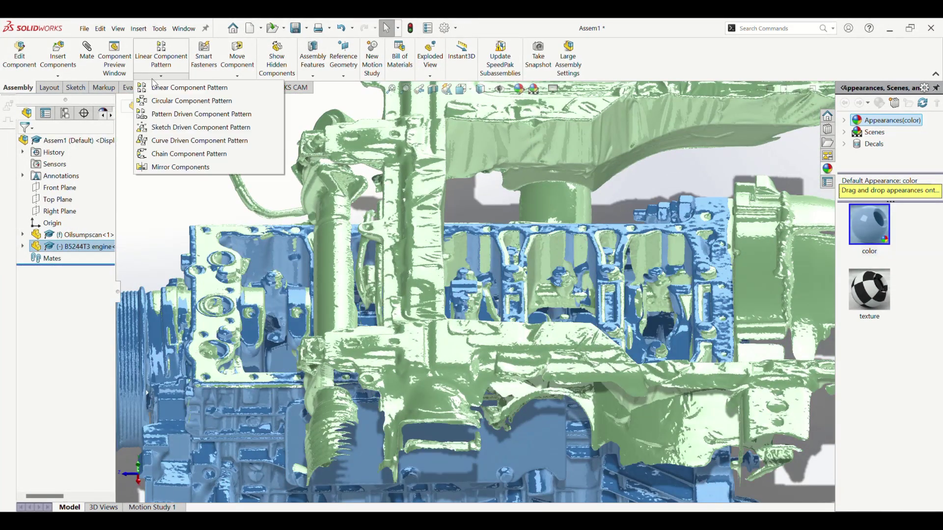
{"action": "left_click", "coordinate": [238, 60]}
{"action": "double_click", "coordinate": [51, 236]}
{"action": "type", "text": "-1"}
{"action": "left_click", "coordinate": [64, 255]}
{"action": "left_click", "coordinate": [64, 254]}
{"action": "middle_click_drag", "start_coordinate": [530, 295], "coordinate": [561, 322]}
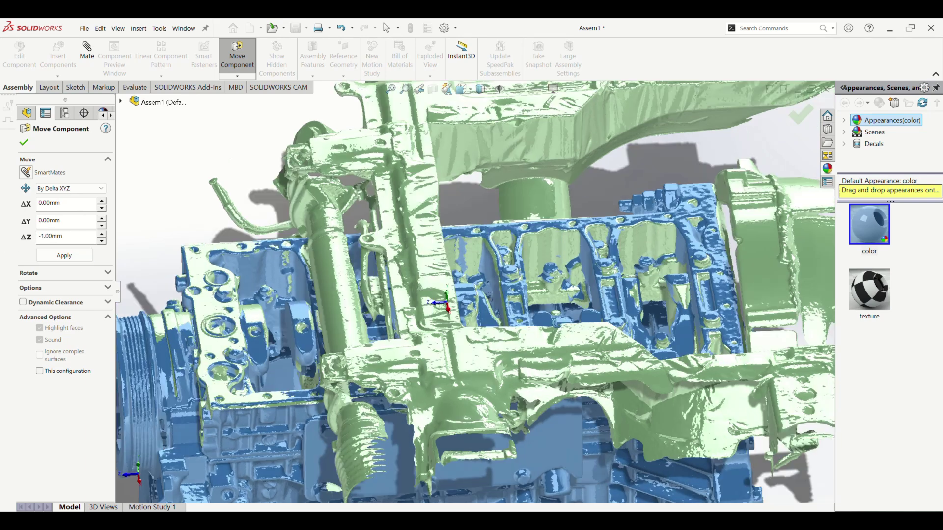
{"action": "left_click", "coordinate": [24, 142]}
Rotate the engine about X by delta XYZ, starting with 0.01° and following with a larger increment
{"action": "left_click", "coordinate": [237, 76]}
{"action": "left_click", "coordinate": [262, 101]}
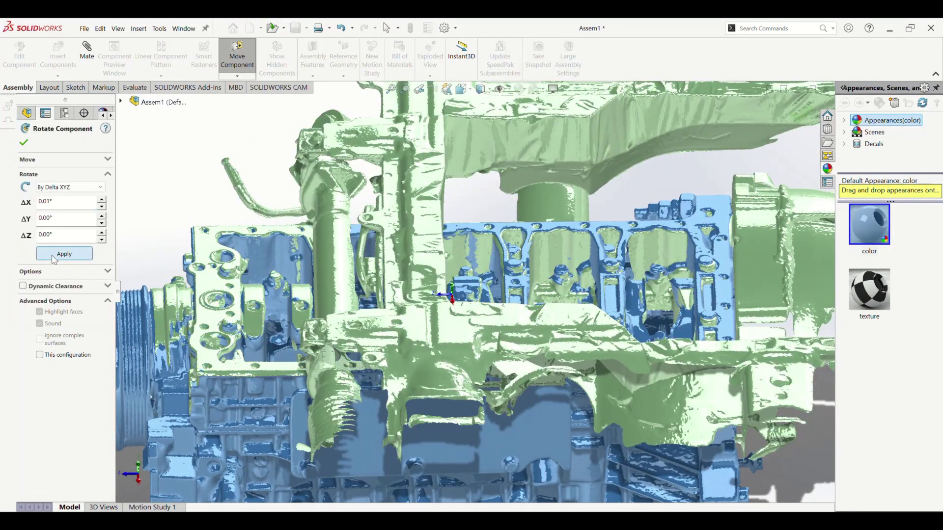
{"action": "left_click", "coordinate": [52, 256]}
{"action": "double_click", "coordinate": [48, 201]}
{"action": "type", "text": "1"}
{"action": "left_click", "coordinate": [64, 254]}
Correct the engine's tilt about X with delta rotations of -0.10° and 0.05°
{"action": "double_click", "coordinate": [76, 201]}
{"action": "type", "text": "-0.1"}
{"action": "left_click", "coordinate": [75, 255]}
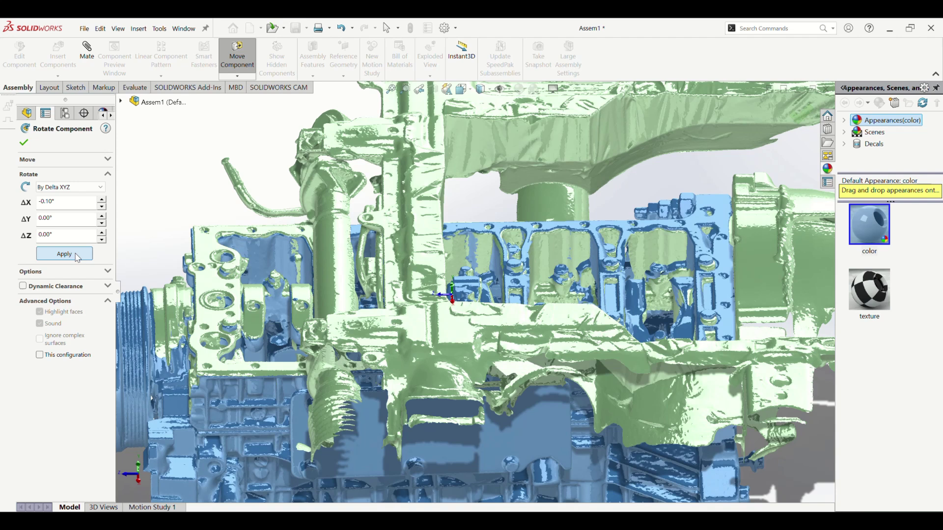
{"action": "double_click", "coordinate": [63, 202]}
{"action": "type", "text": "0.05"}
{"action": "left_click", "coordinate": [63, 254]}
Adjust the engine's height by delta XYZ with moves of 0.1 mm and -0.2 mm along Y, and finish the move
{"action": "left_click", "coordinate": [59, 160]}
{"action": "left_click", "coordinate": [58, 189]}
{"action": "left_click", "coordinate": [58, 222]}
{"action": "left_click", "coordinate": [56, 239]}
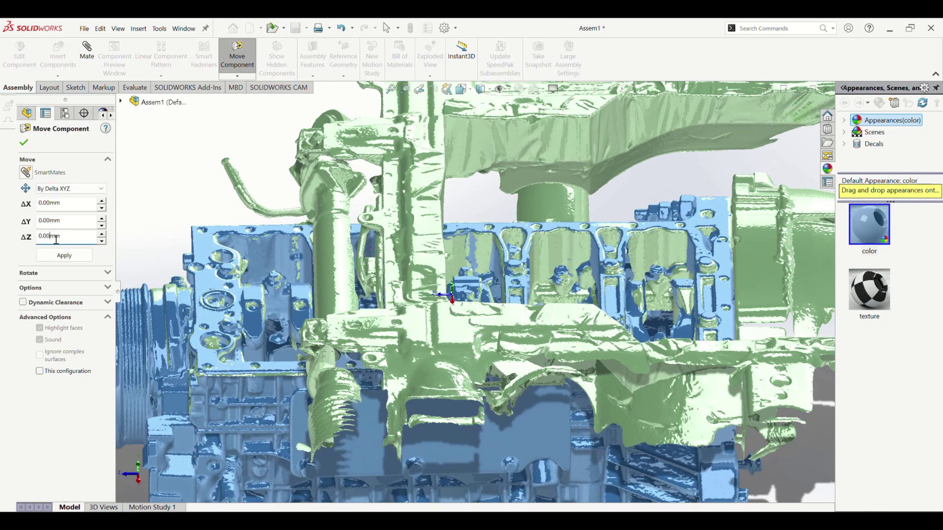
{"action": "double_click", "coordinate": [53, 221]}
{"action": "type", "text": "0.1"}
{"action": "left_click", "coordinate": [73, 256]}
{"action": "type", "text": "-0.2"}
{"action": "left_click", "coordinate": [73, 258]}
{"action": "double_click", "coordinate": [60, 220]}
{"action": "left_click", "coordinate": [68, 255]}
{"action": "left_click", "coordinate": [23, 143]}
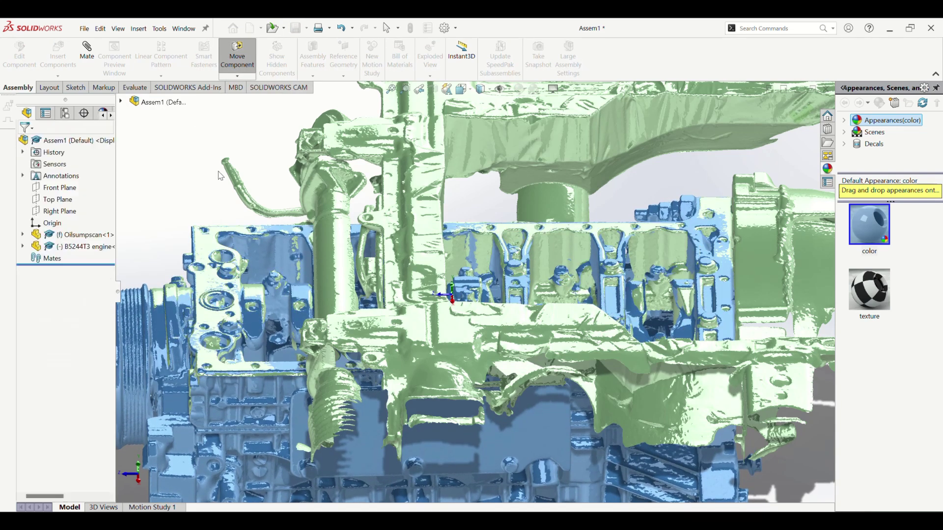
Examine the engine's fit against the scan in the assembly, and the steering rack and sump flange area in the Oilsumpscan part
{"action": "middle_click_drag", "start_coordinate": [252, 152], "coordinate": [537, 235]}
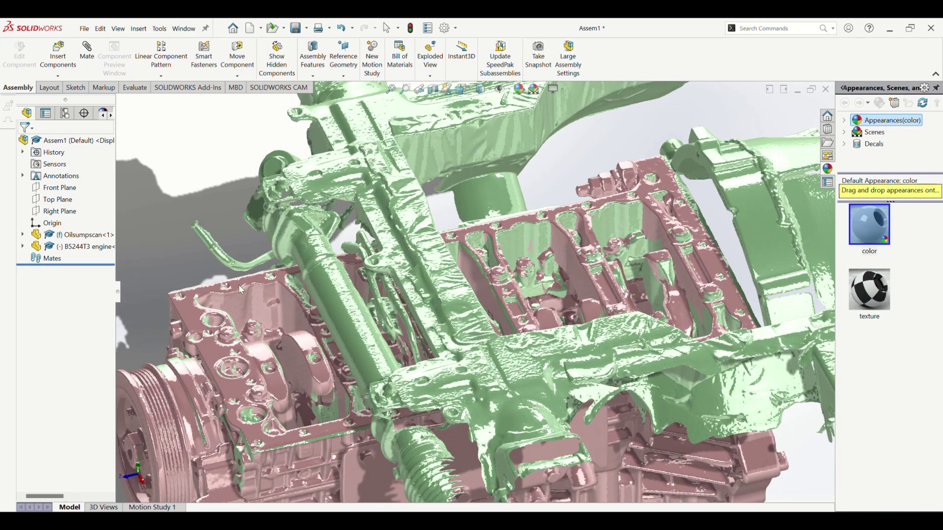
{"action": "middle_click_drag", "start_coordinate": [738, 324], "coordinate": [545, 337]}
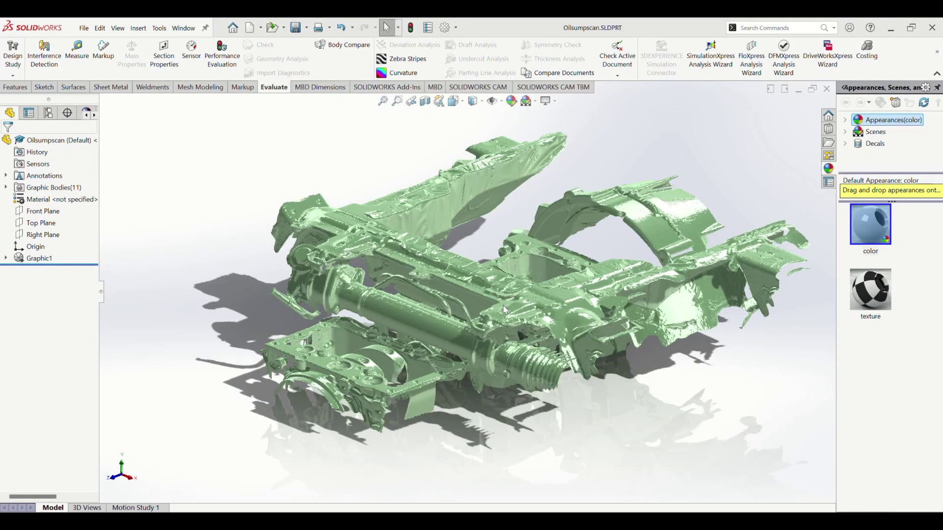
{"action": "middle_click_drag", "start_coordinate": [450, 352], "coordinate": [402, 291]}
{"action": "scroll", "coordinate": [372, 287], "scroll_direction": "down", "scroll_amount": 1}
{"action": "scroll", "coordinate": [375, 292], "scroll_direction": "down", "scroll_amount": 3}
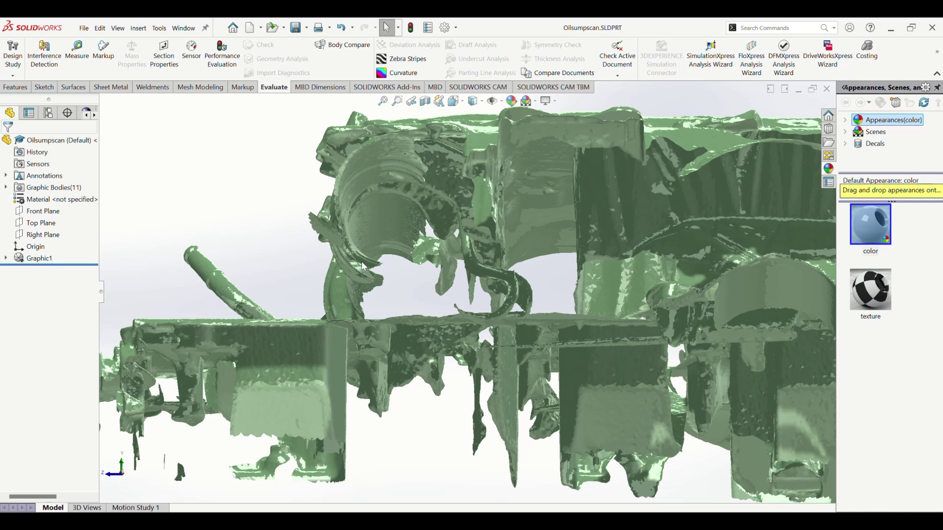
{"action": "middle_click_drag", "start_coordinate": [362, 261], "coordinate": [418, 303]}
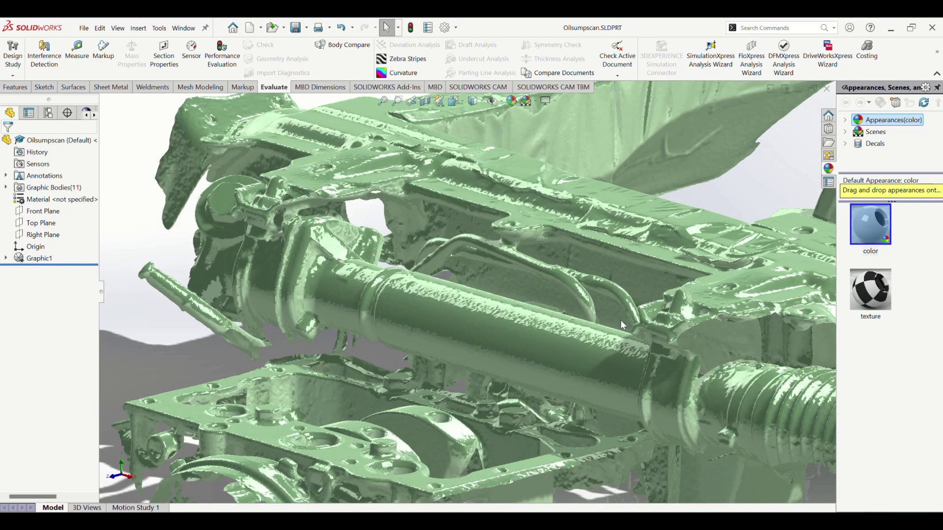
Examine the steering rack tube's incomplete underside and its gap to the sump flange from the side and at an angle
{"action": "scroll", "coordinate": [473, 308], "scroll_direction": "up", "scroll_amount": 4}
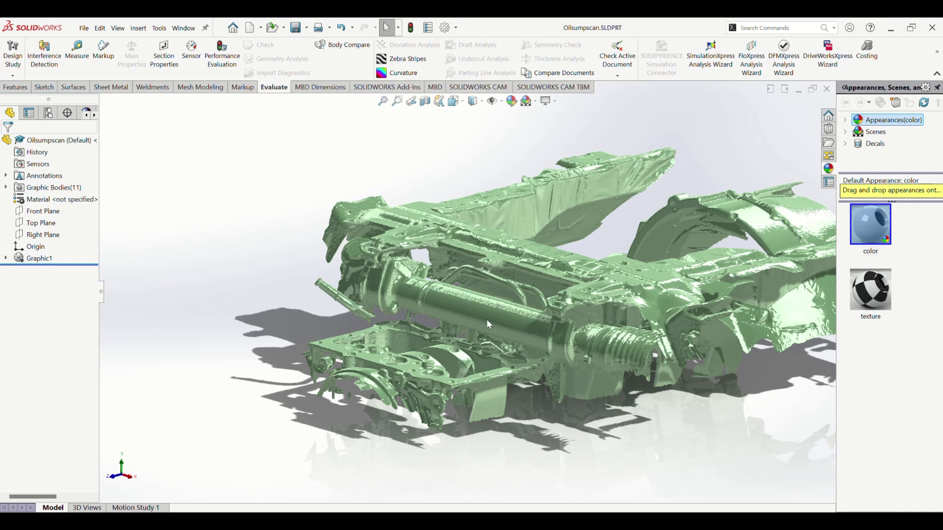
{"action": "scroll", "coordinate": [522, 357], "scroll_direction": "down", "scroll_amount": 4}
{"action": "middle_click_drag", "start_coordinate": [522, 357], "coordinate": [454, 318]}
{"action": "middle_click_drag", "start_coordinate": [308, 216], "coordinate": [310, 211]}
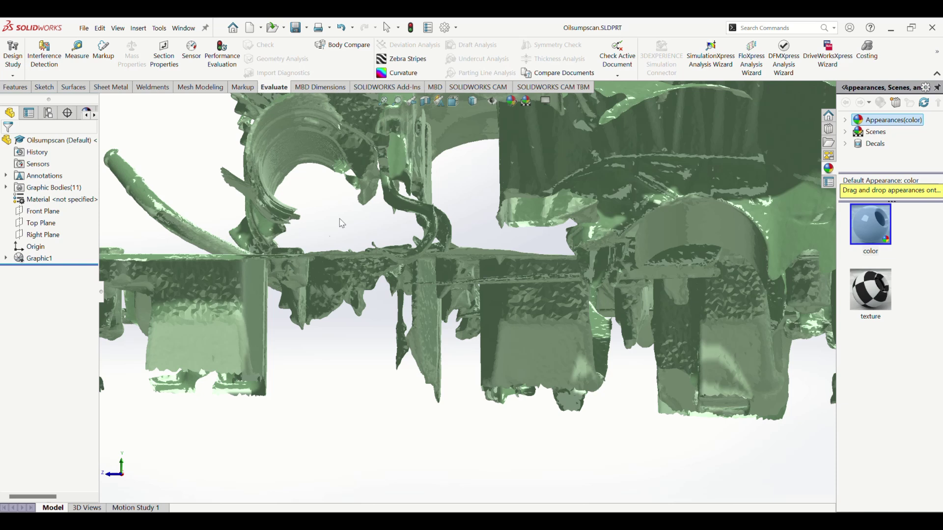
{"action": "key", "text": "Escape"}
{"action": "mouse_move", "coordinate": [307, 230]}
{"action": "middle_mouse_down"}
{"action": "mouse_move", "coordinate": [306, 245]}
{"action": "mouse_move", "coordinate": [305, 236]}
{"action": "middle_mouse_up"}
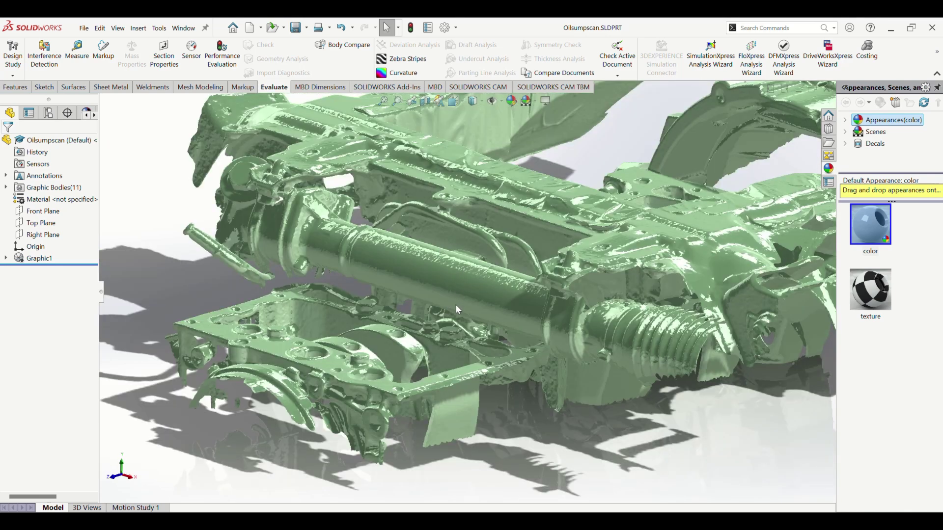
{"action": "middle_click_drag", "start_coordinate": [455, 304], "coordinate": [451, 200]}
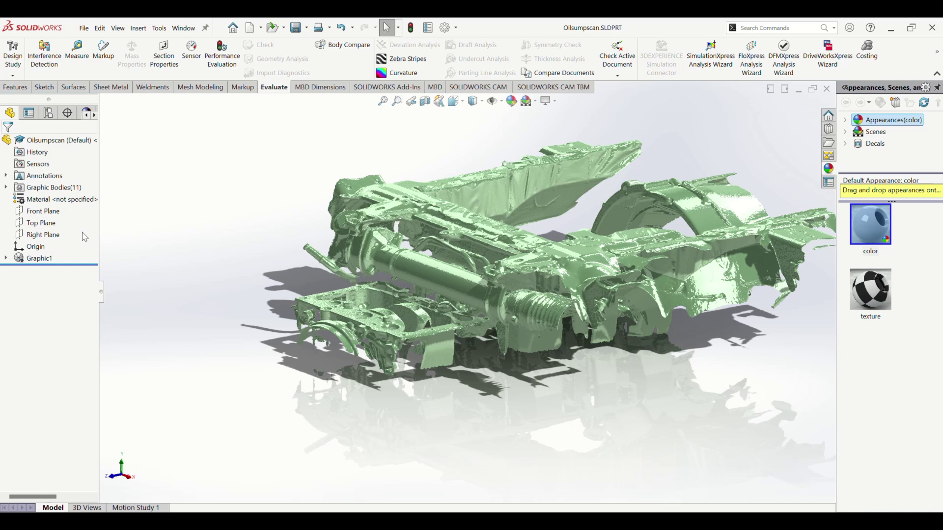
Create a section view of the scan using the Right Plane, offset 178 mm
{"action": "left_click", "coordinate": [43, 235]}
{"action": "mouse_move", "coordinate": [482, 287]}
{"action": "middle_mouse_down"}
{"action": "mouse_move", "coordinate": [508, 294]}
{"action": "mouse_move", "coordinate": [536, 279]}
{"action": "mouse_move", "coordinate": [494, 285]}
{"action": "middle_mouse_up"}
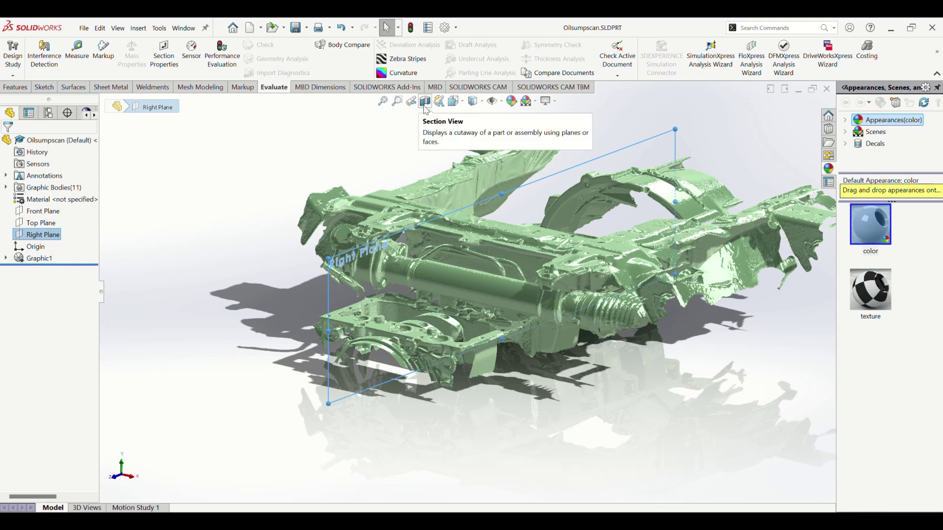
{"action": "left_click", "coordinate": [425, 103]}
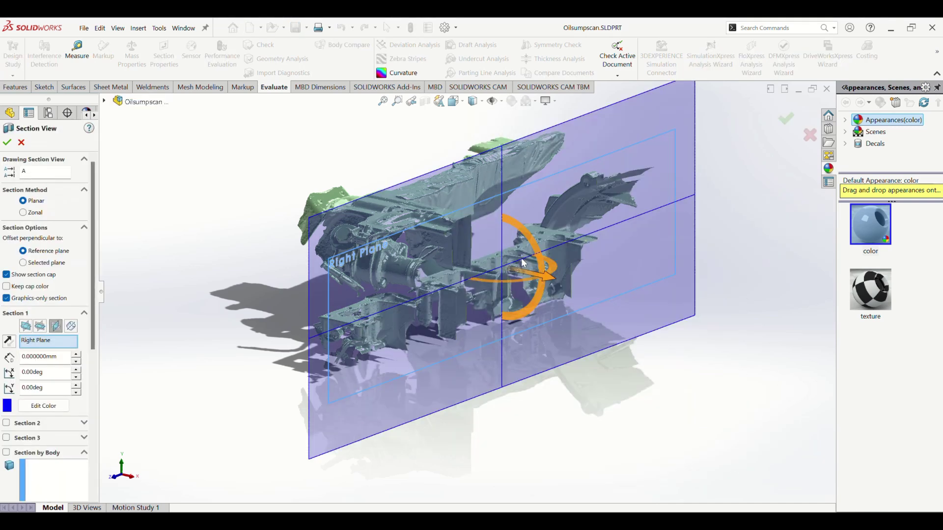
{"action": "left_click_drag", "start_coordinate": [545, 279], "coordinate": [652, 307]}
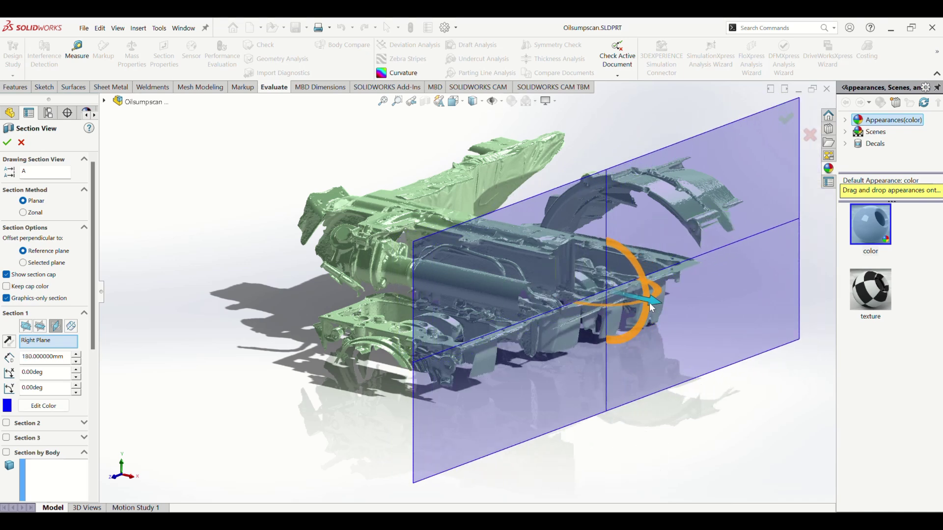
{"action": "left_click", "coordinate": [6, 142]}
Sketch a perimeter circle of about 21.5 mm radius on the Right Plane, following the cut outline of the steering rack tube
{"action": "middle_click_drag", "start_coordinate": [442, 233], "coordinate": [515, 255]}
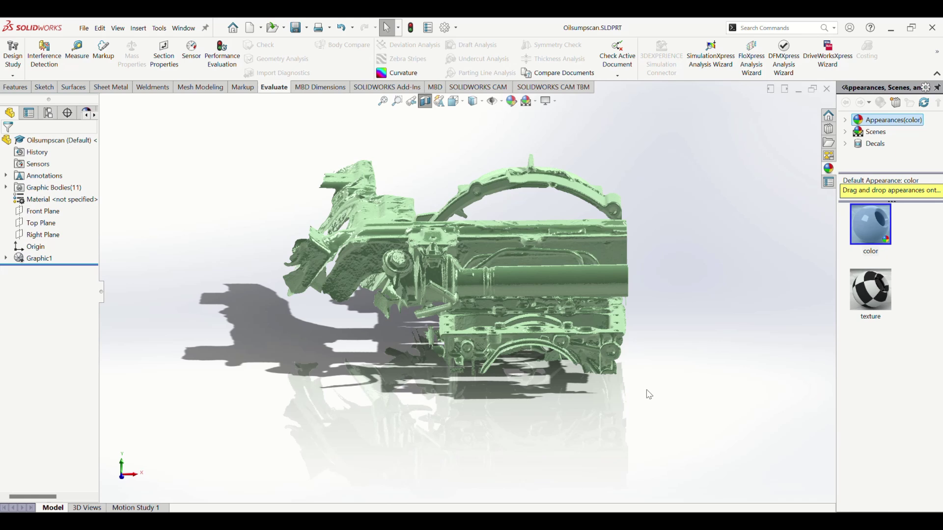
{"action": "middle_click_drag", "start_coordinate": [627, 313], "coordinate": [690, 217]}
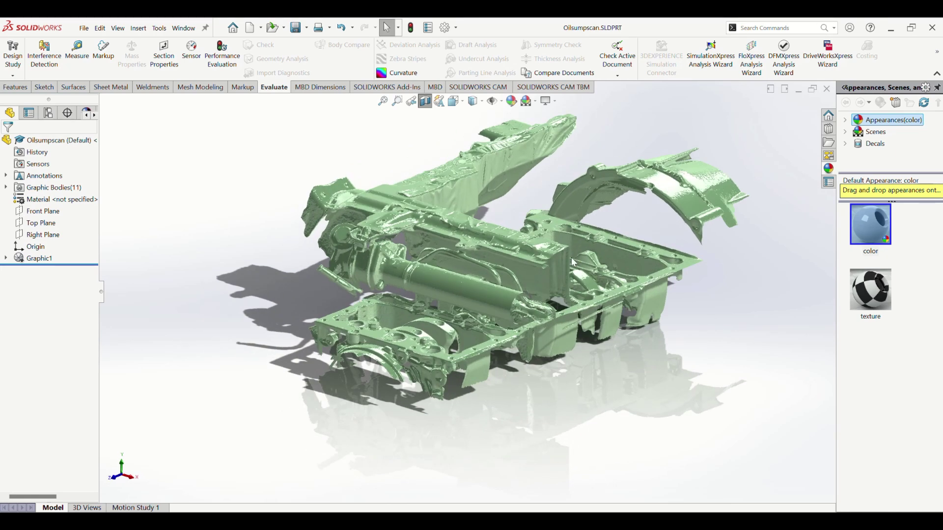
{"action": "middle_click_drag", "start_coordinate": [573, 263], "coordinate": [383, 164]}
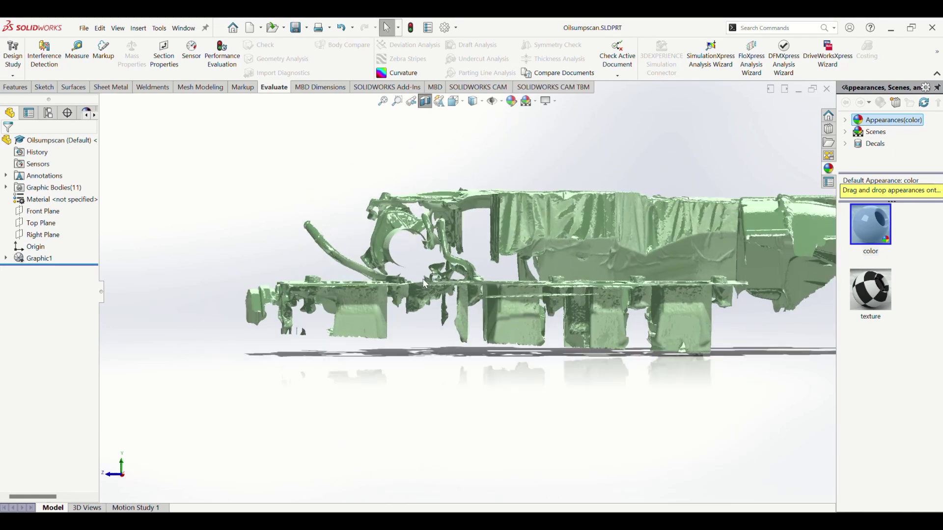
{"action": "left_click", "coordinate": [51, 237]}
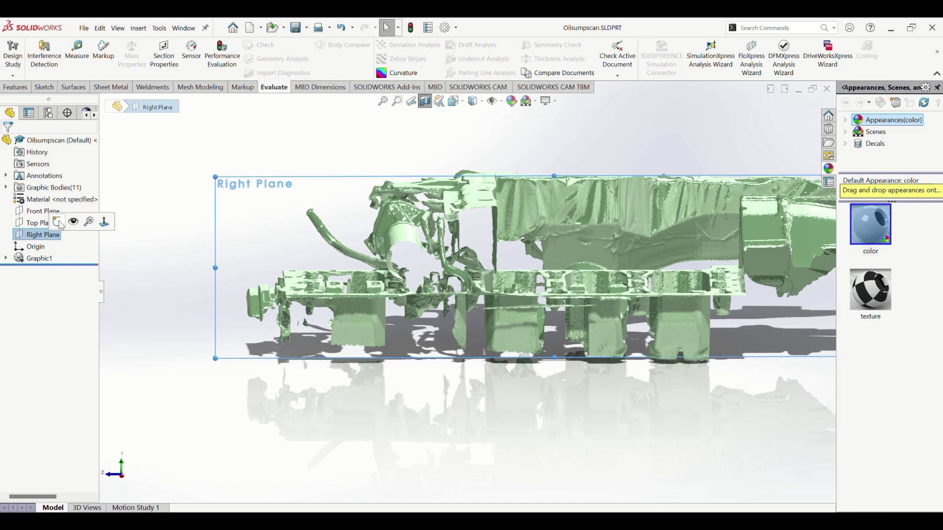
{"action": "left_click", "coordinate": [57, 222]}
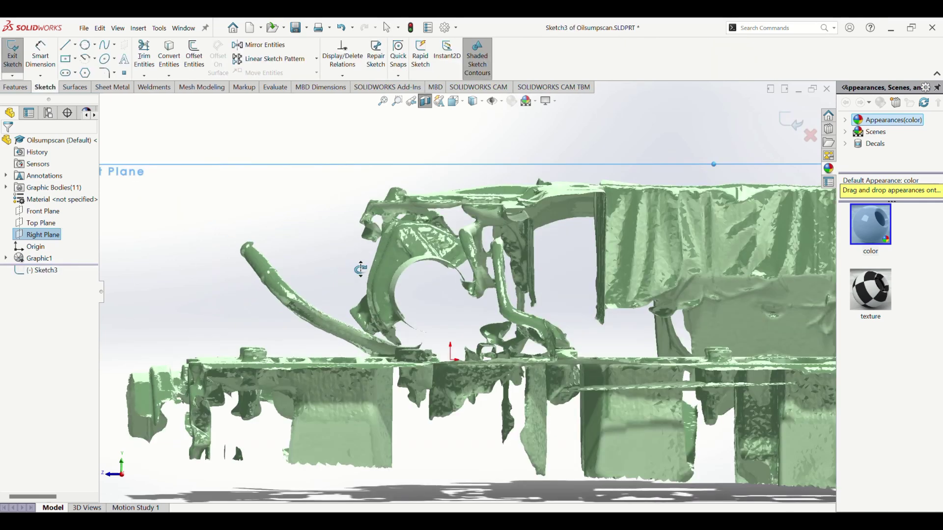
{"action": "middle_click_drag", "start_coordinate": [360, 267], "coordinate": [360, 269]}
{"action": "scroll", "coordinate": [448, 311], "scroll_direction": "down", "scroll_amount": 3}
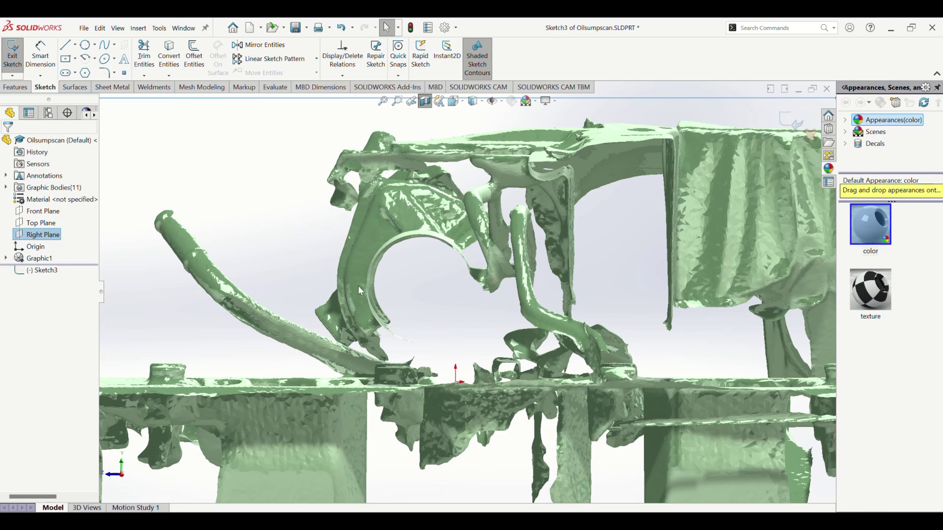
{"action": "left_click", "coordinate": [87, 48]}
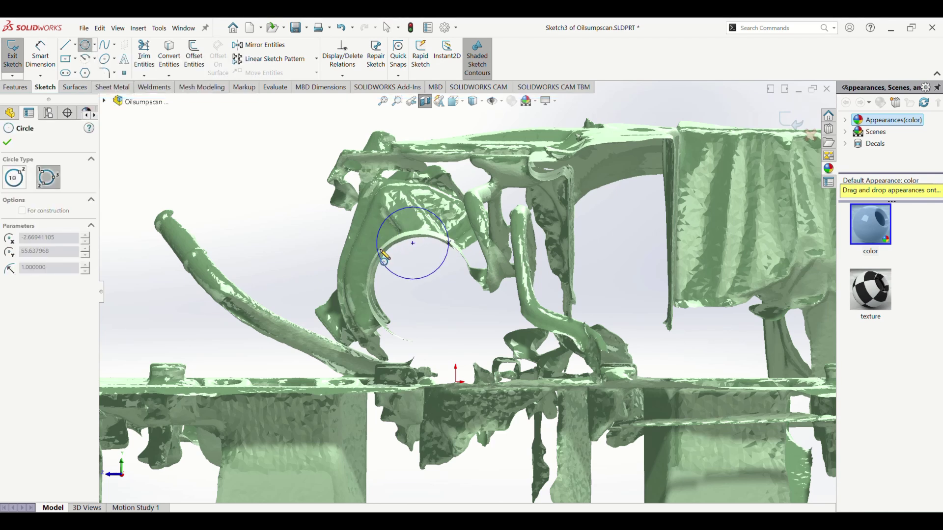
{"action": "left_click", "coordinate": [381, 251]}
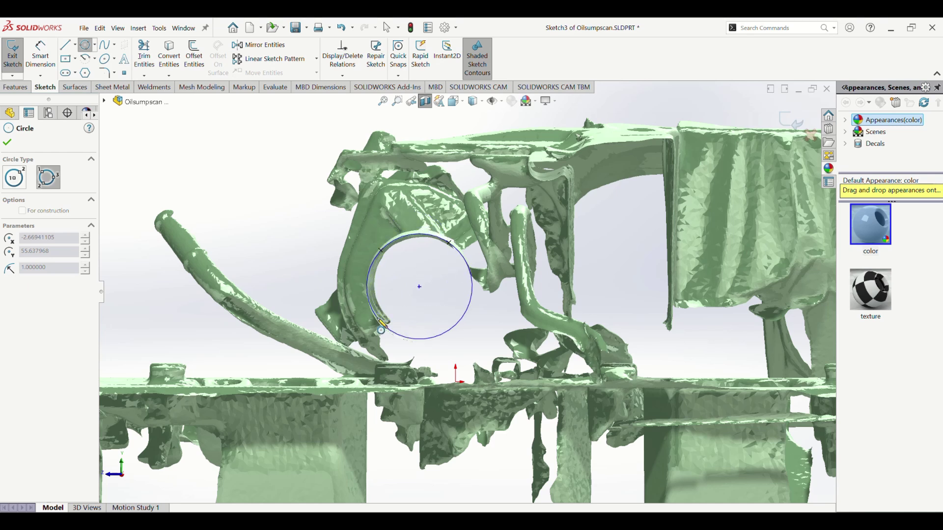
{"action": "left_click", "coordinate": [383, 323]}
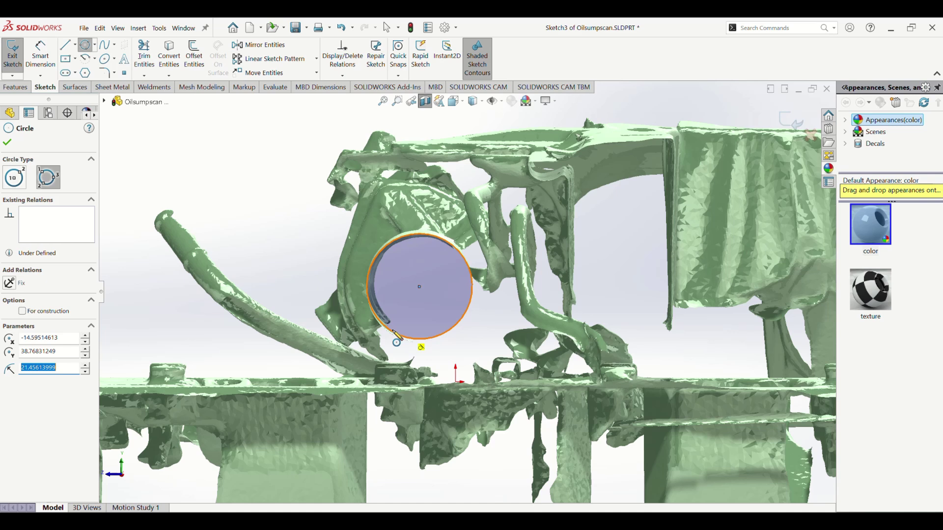
{"action": "key", "text": "Escape"}
Extrude the circle into a solid cylinder along the steering rack tube, filling in the tube's missing underside
{"action": "left_click", "coordinate": [15, 87]}
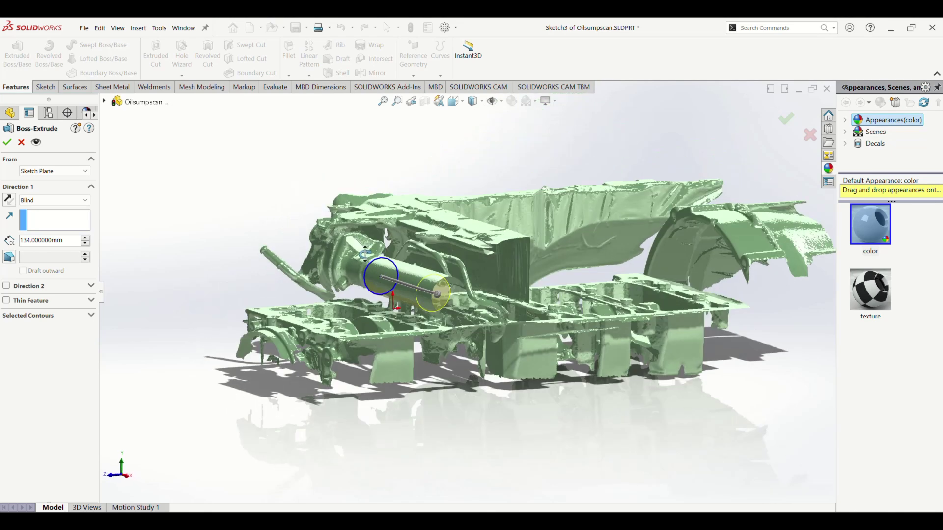
{"action": "middle_click_drag", "start_coordinate": [365, 254], "coordinate": [299, 182]}
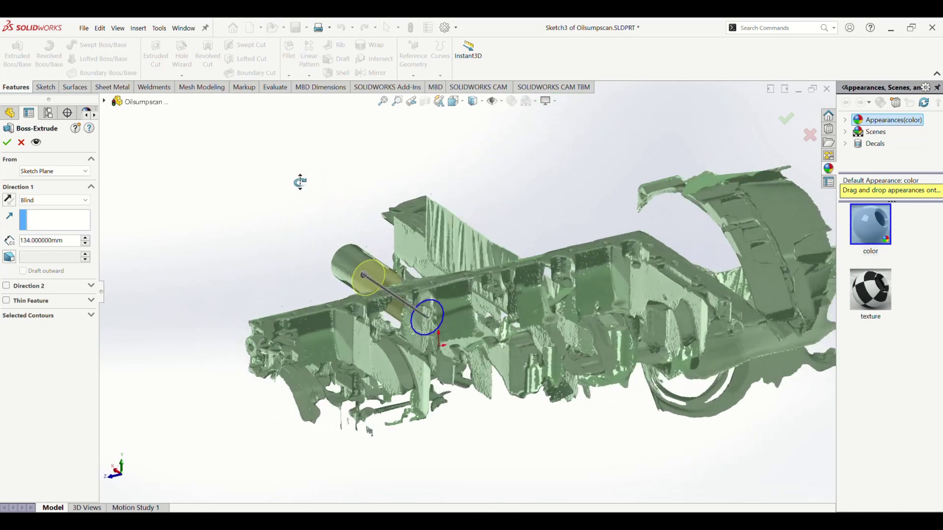
{"action": "scroll", "coordinate": [368, 305], "scroll_direction": "down", "scroll_amount": 6}
{"action": "middle_click_drag", "start_coordinate": [389, 309], "coordinate": [324, 196]}
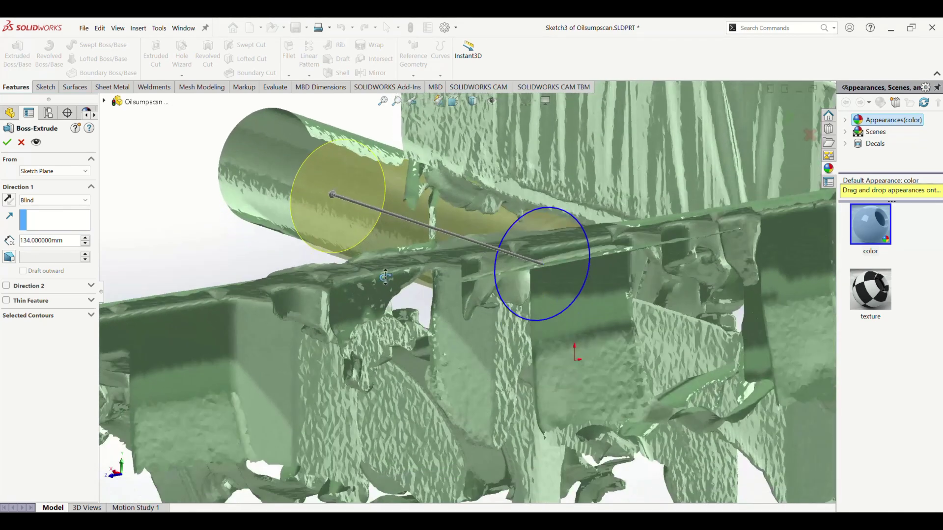
{"action": "left_click_drag", "start_coordinate": [334, 193], "coordinate": [192, 155]}
{"action": "scroll", "coordinate": [285, 208], "scroll_direction": "up", "scroll_amount": 3}
{"action": "middle_click_drag", "start_coordinate": [285, 209], "coordinate": [417, 310]}
{"action": "scroll", "coordinate": [370, 260], "scroll_direction": "down", "scroll_amount": 1}
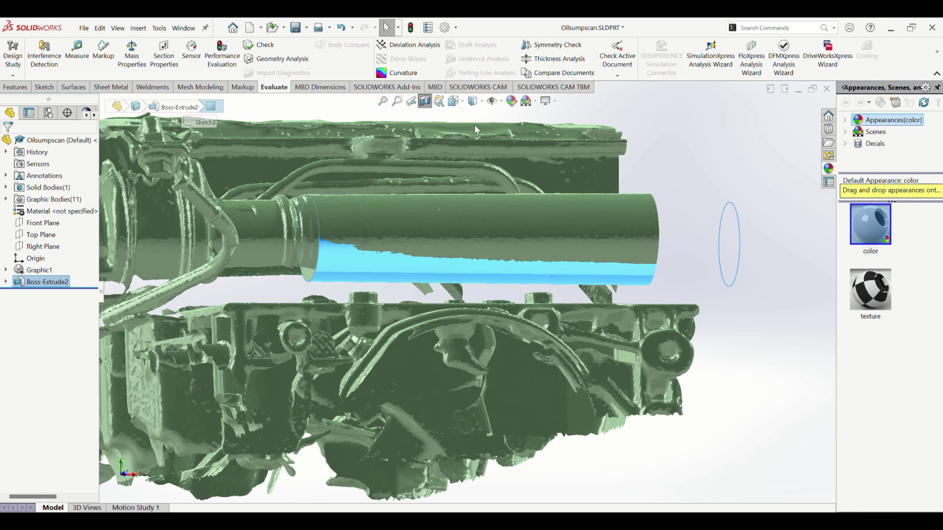
Turn off the section view in the part, and switch to Assem1 to turn off its section view too
{"action": "left_click", "coordinate": [425, 101]}
{"action": "scroll", "coordinate": [499, 205], "scroll_direction": "up", "scroll_amount": 2}
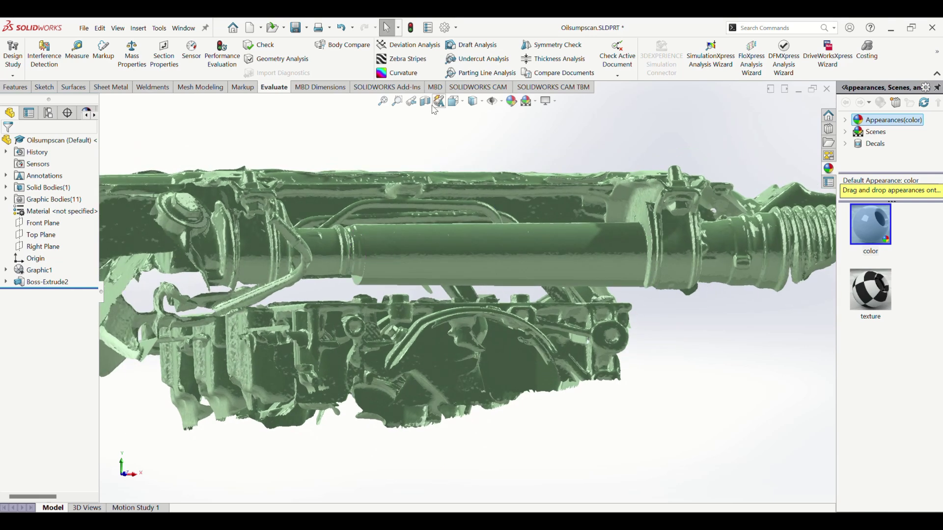
{"action": "middle_click_drag", "start_coordinate": [473, 156], "coordinate": [466, 164]}
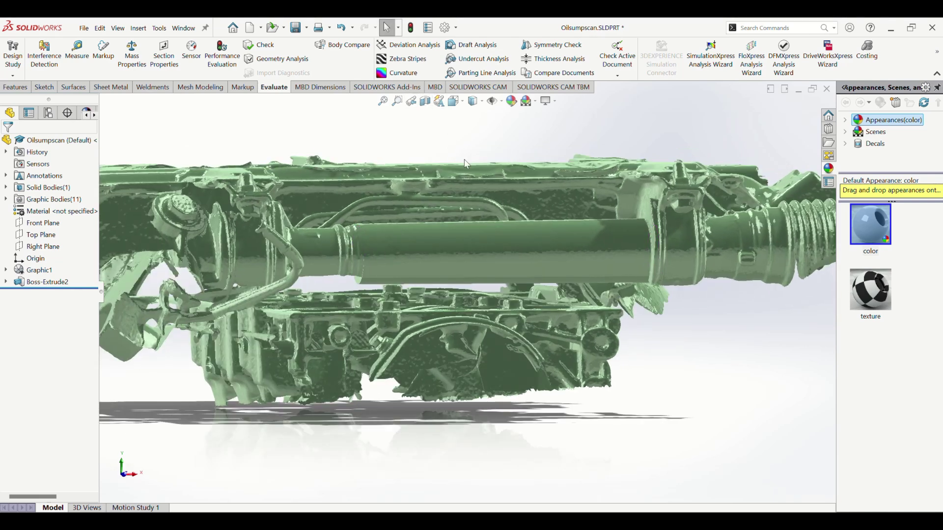
{"action": "key", "text": "ctrl+Tab"}
{"action": "left_click", "coordinate": [544, 281]}
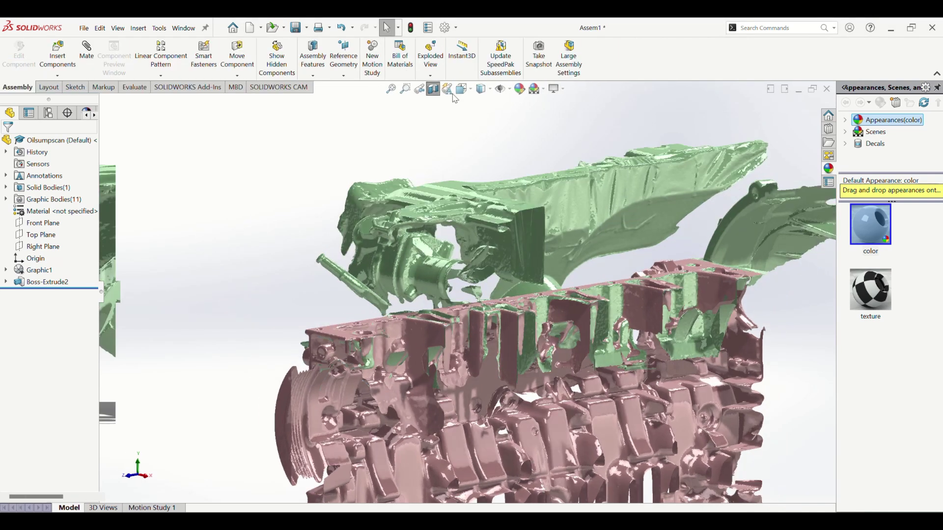
{"action": "left_click", "coordinate": [432, 88]}
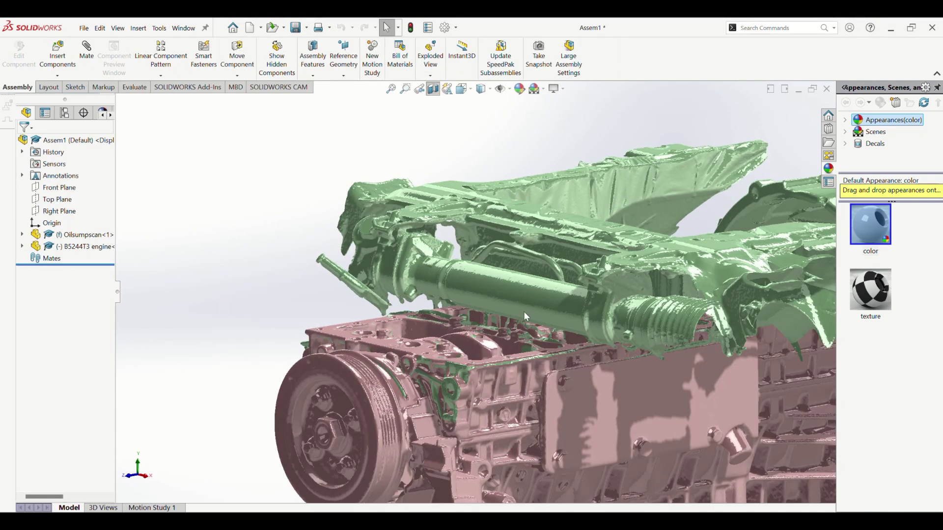
Examine the clearance between the completed steering rack tube and the engine's sump flange in the assembly
{"action": "middle_click_drag", "start_coordinate": [517, 314], "coordinate": [568, 288]}
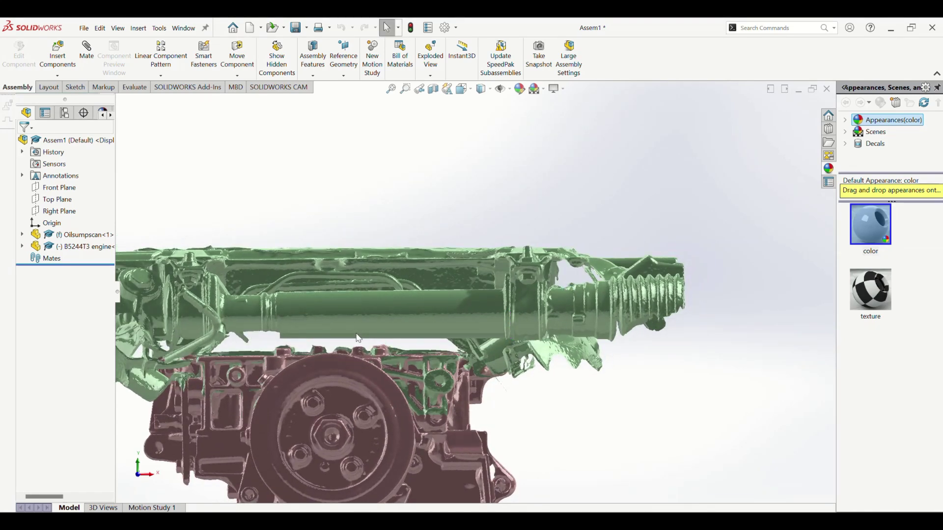
{"action": "scroll", "coordinate": [358, 334], "scroll_direction": "down", "scroll_amount": 5}
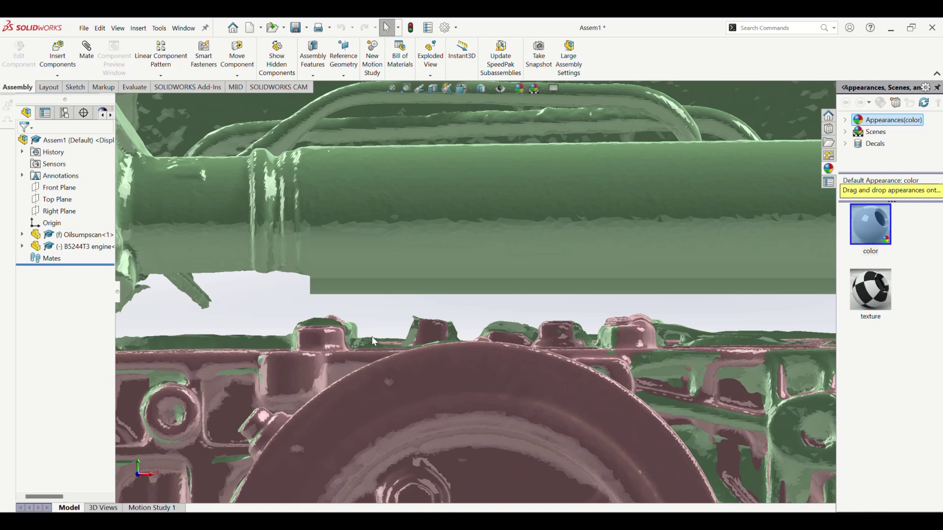
{"action": "scroll", "coordinate": [435, 305], "scroll_direction": "up", "scroll_amount": 3}
{"action": "middle_click_drag", "start_coordinate": [436, 305], "coordinate": [418, 348]}
{"action": "scroll", "coordinate": [418, 348], "scroll_direction": "up", "scroll_amount": 4}
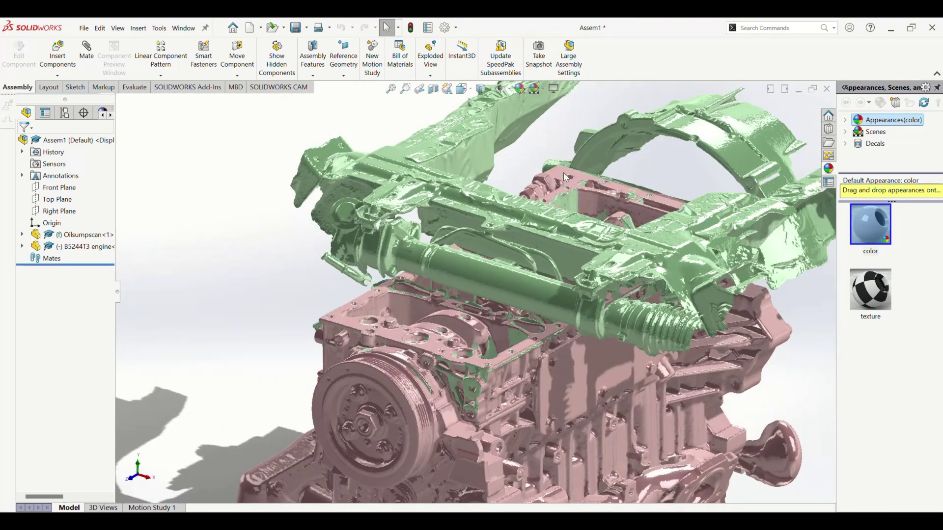